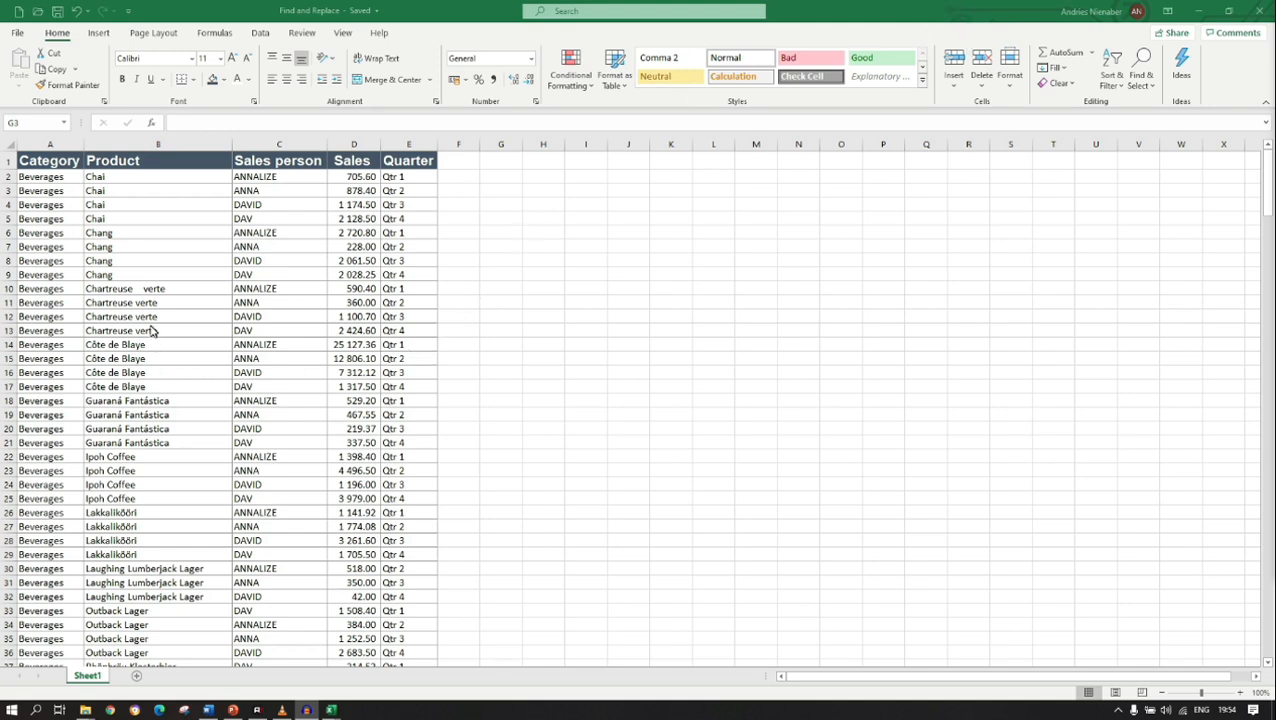
# Look through the sales table's category, product, sales person, sales and quarter rows, then return to its beginning.
pyautogui.click(42, 162)
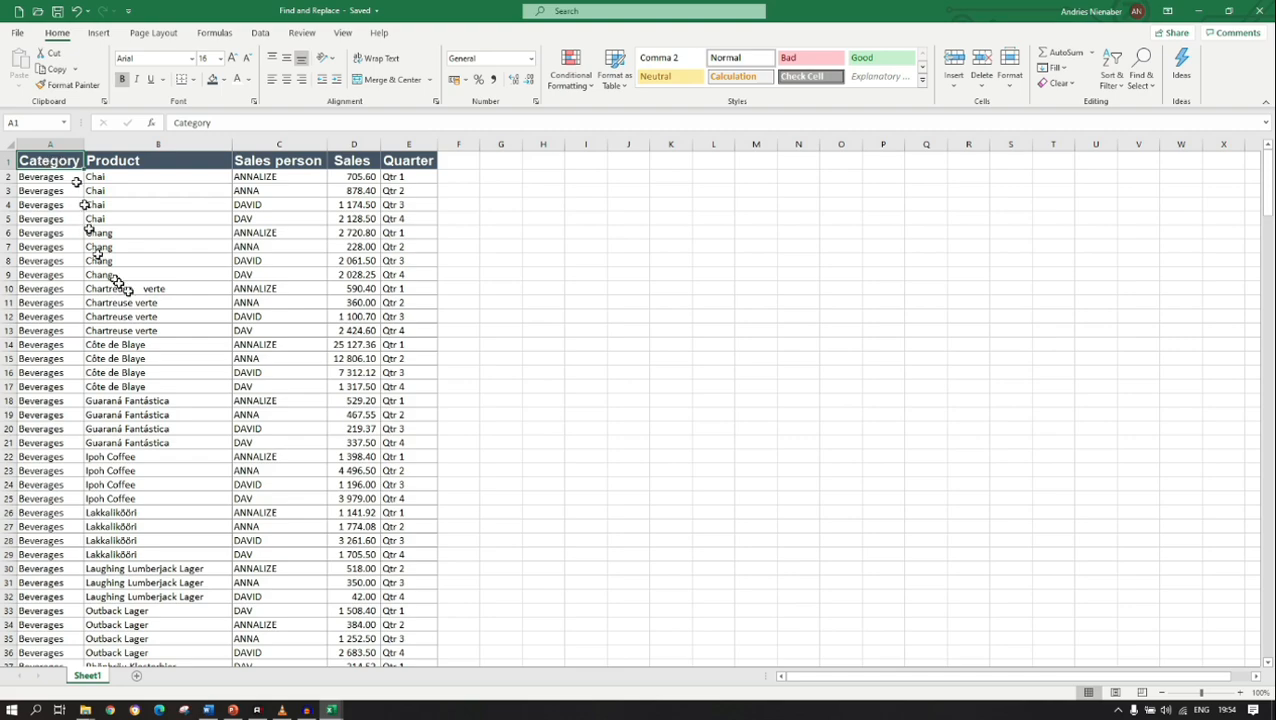
pyautogui.scroll(-8, 150, 303)
pyautogui.scroll(-20, 148, 302)
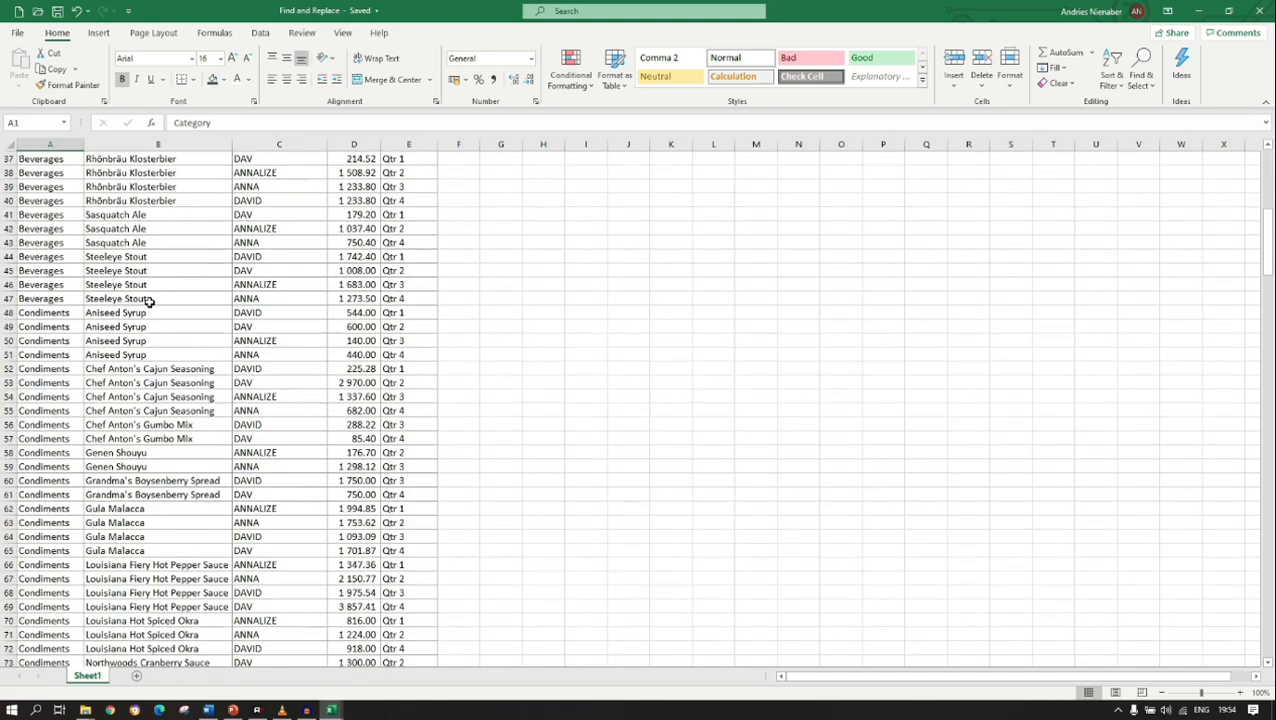
pyautogui.scroll(-20, 148, 302)
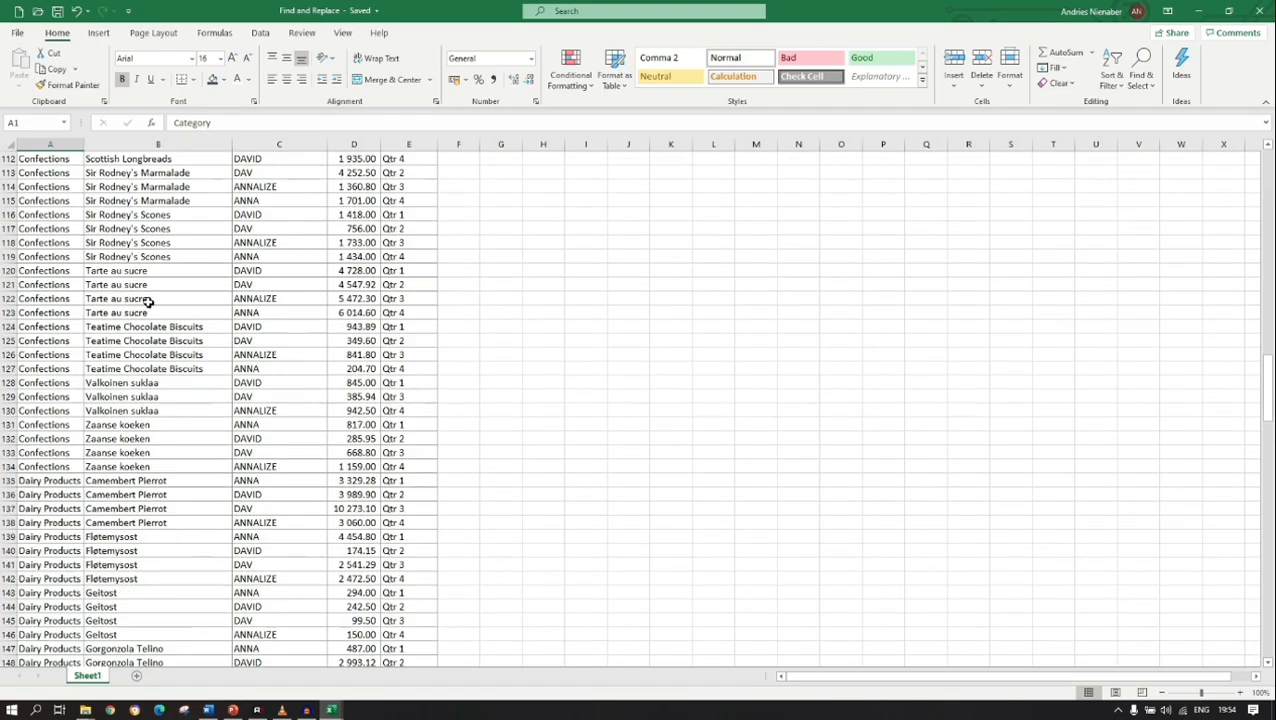
pyautogui.scroll(-15, 148, 302)
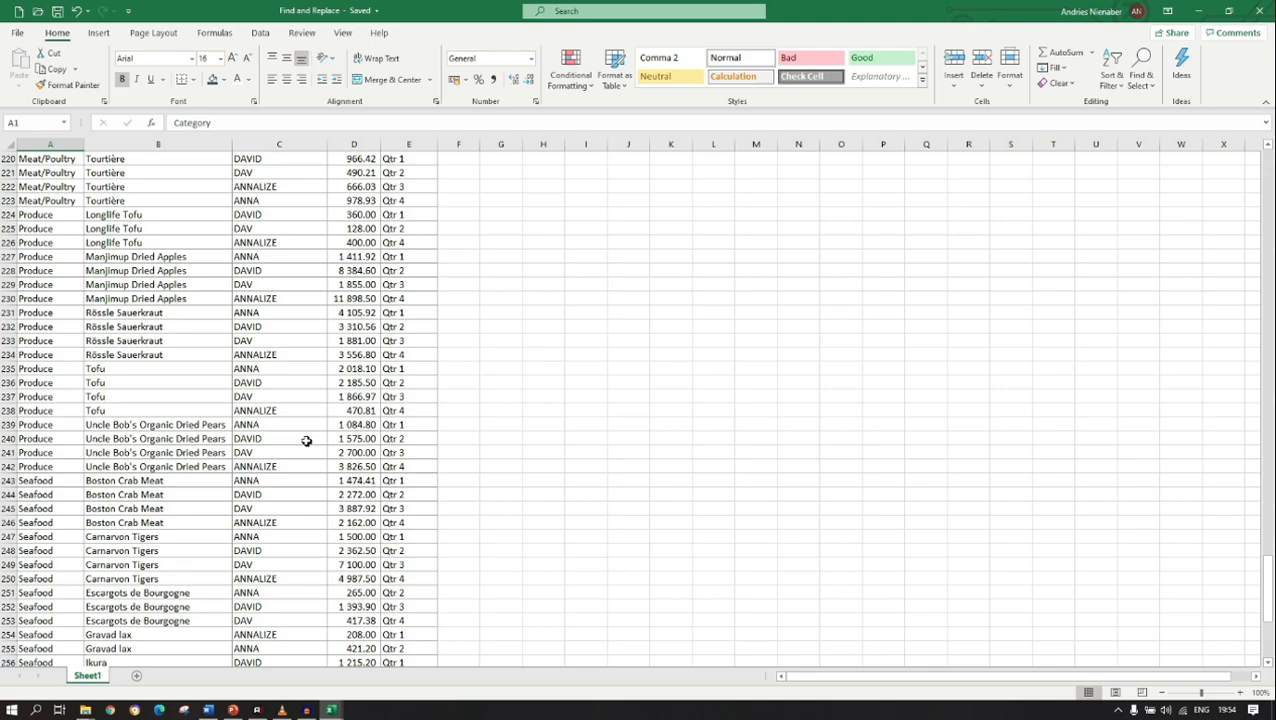
pyautogui.scroll(20, 306, 441)
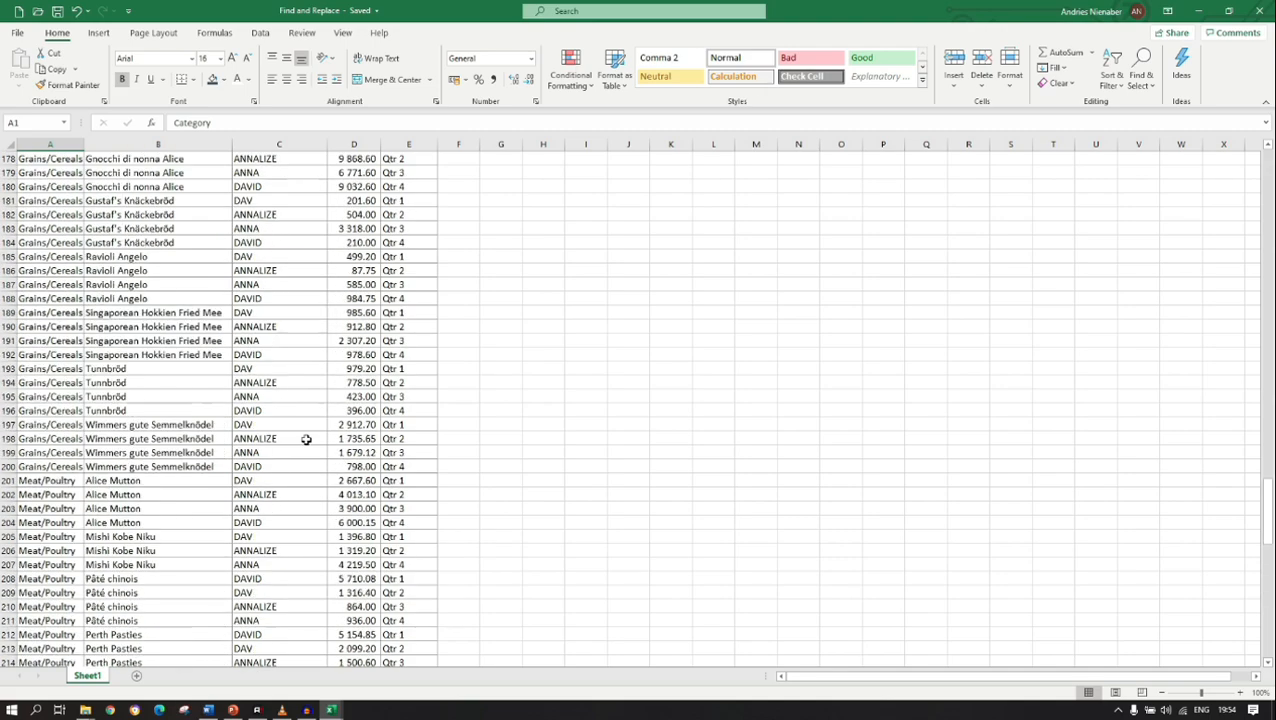
pyautogui.scroll(20, 305, 441)
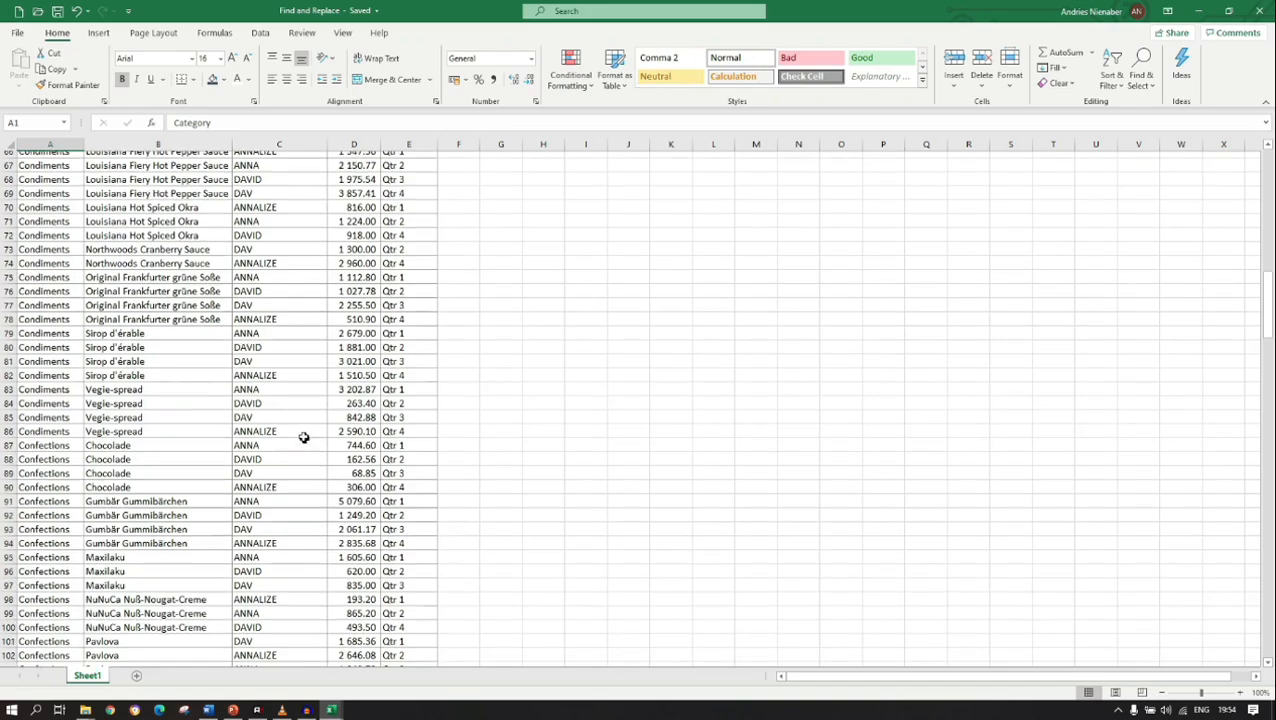
pyautogui.scroll(4, 304, 437)
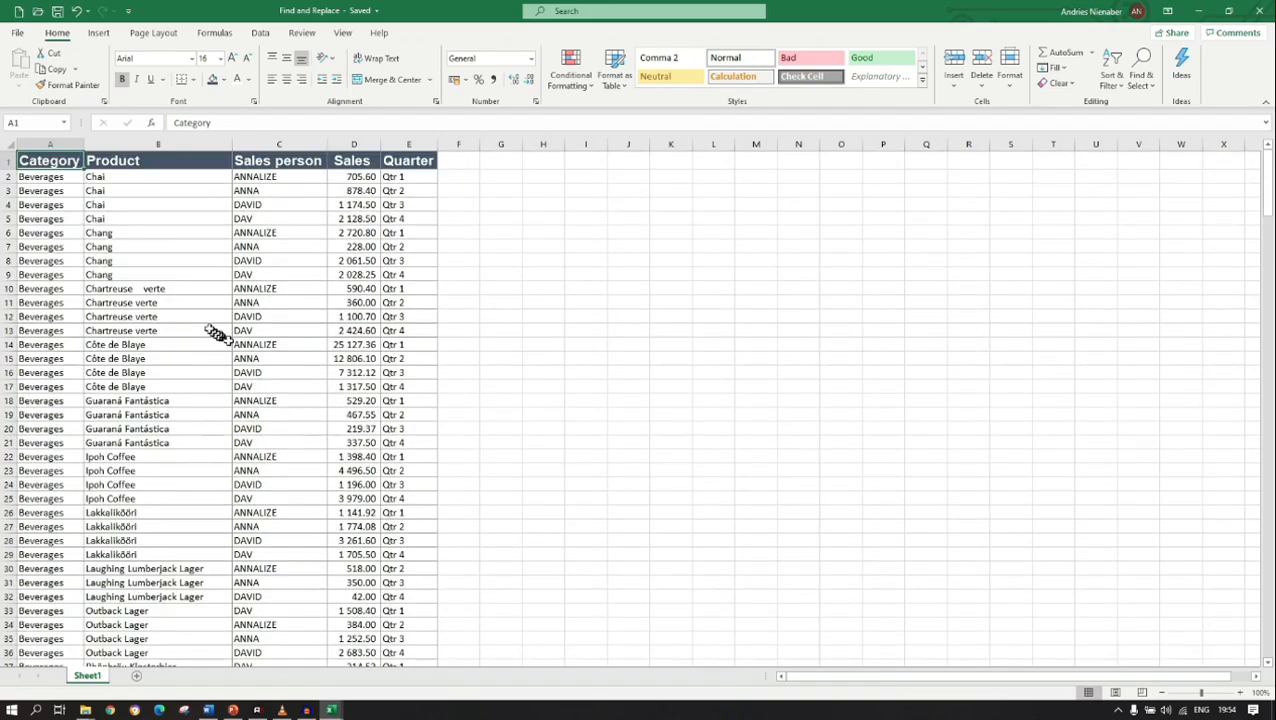
pyautogui.scroll(-2, 227, 268)
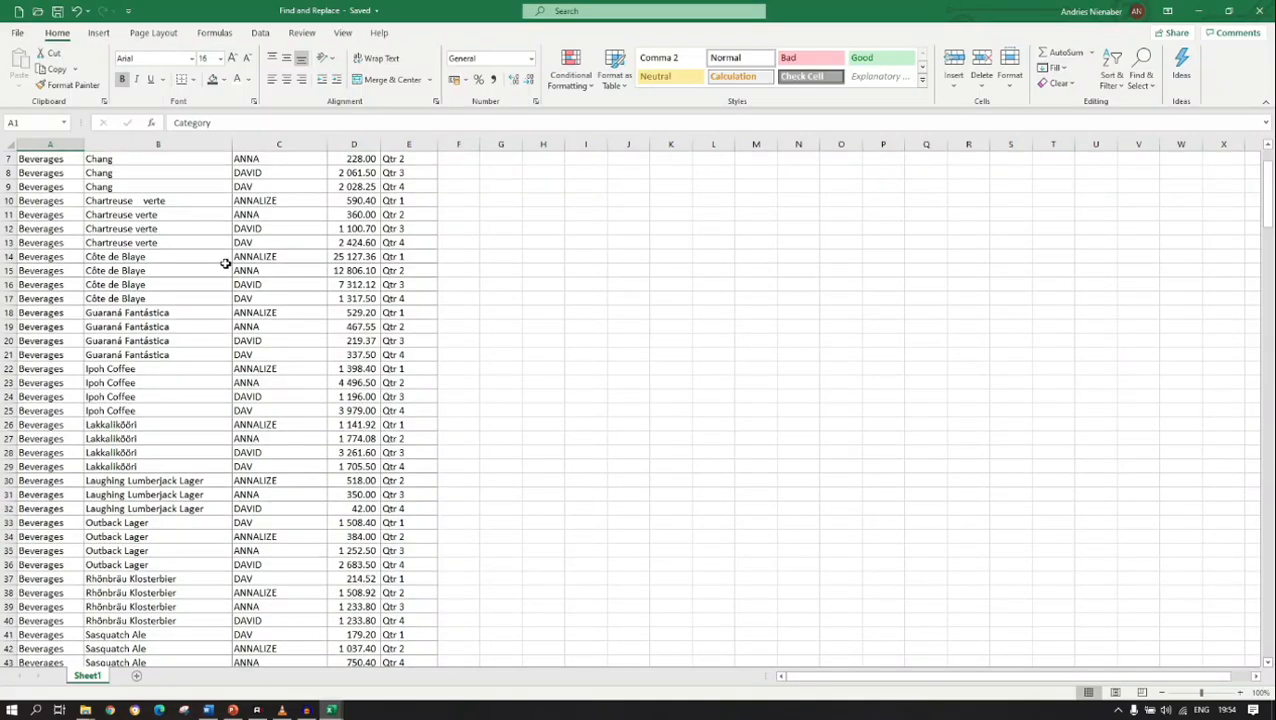
pyautogui.scroll(2, 226, 263)
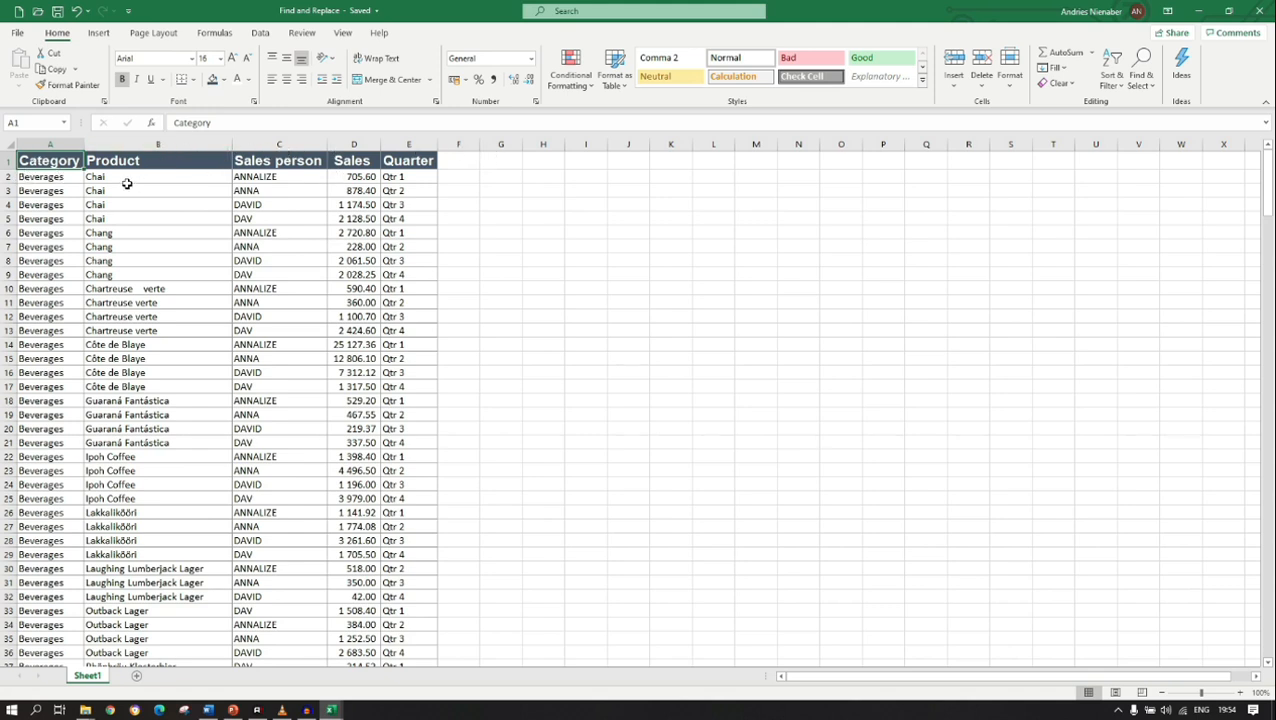
# Freeze the panes at cell A2 to lock the header row, and check the headings while scrolling through the records.
pyautogui.click(37, 178)
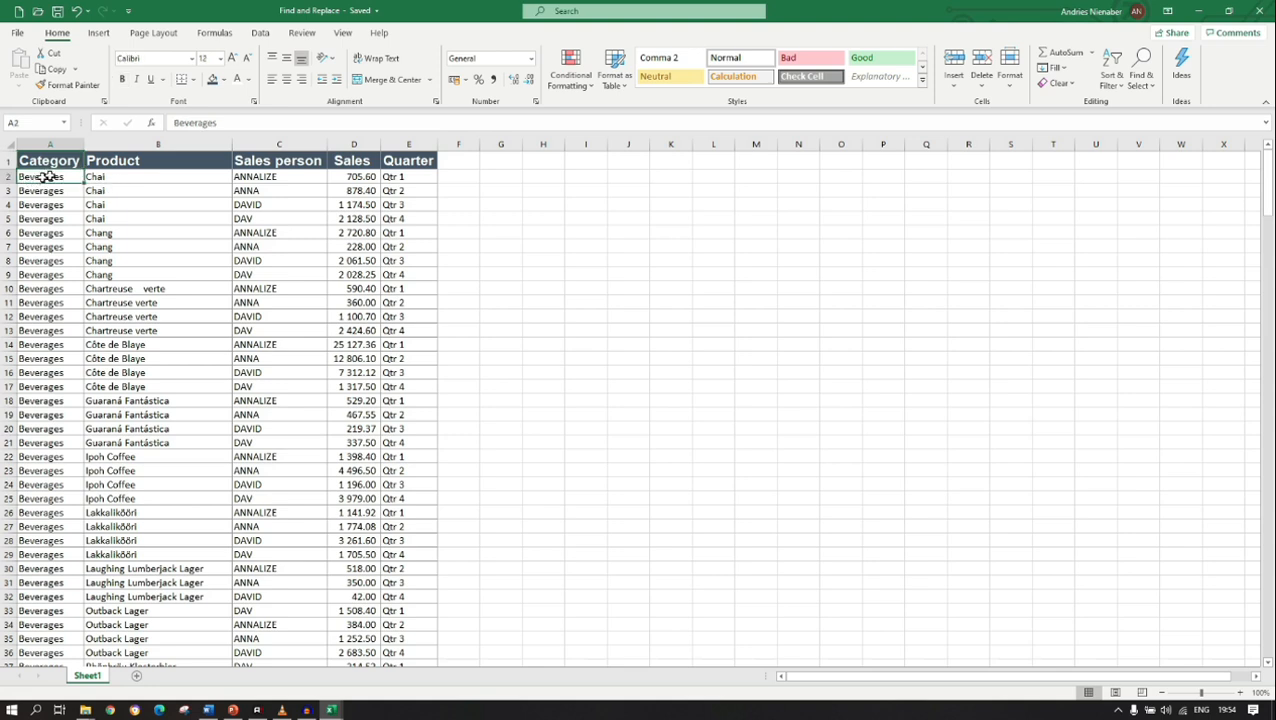
pyautogui.click(336, 35)
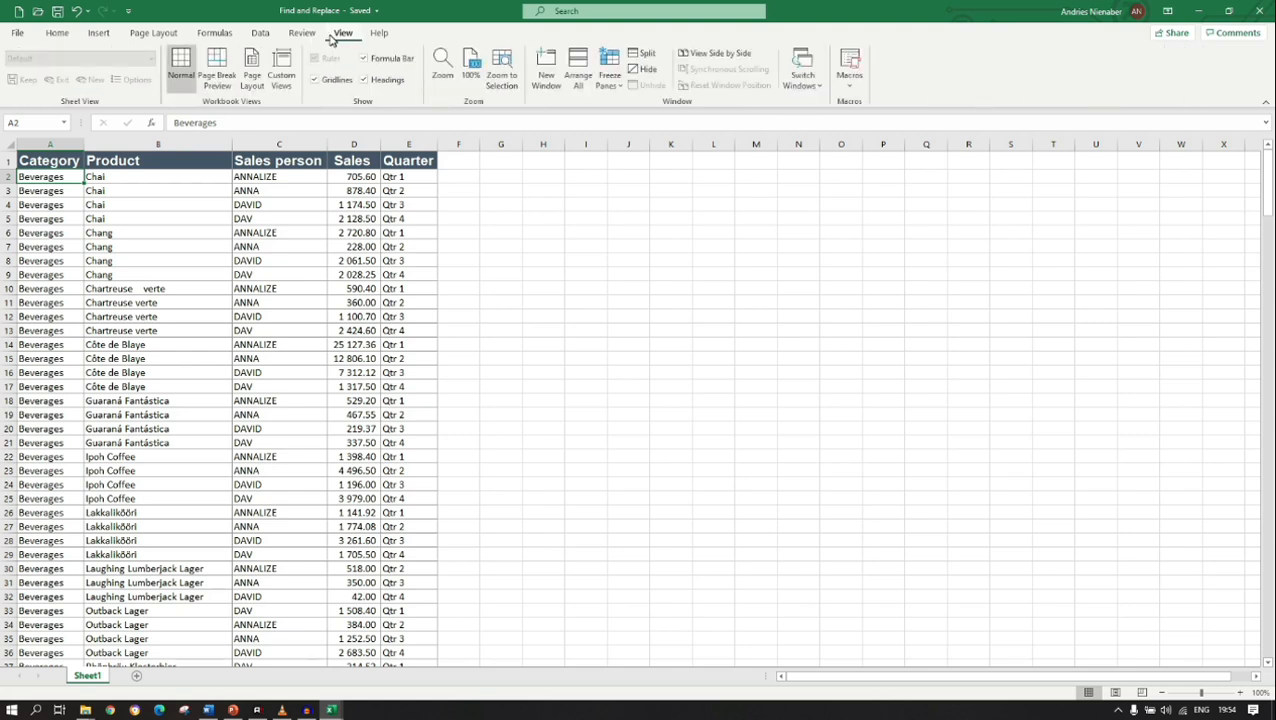
pyautogui.click(618, 88)
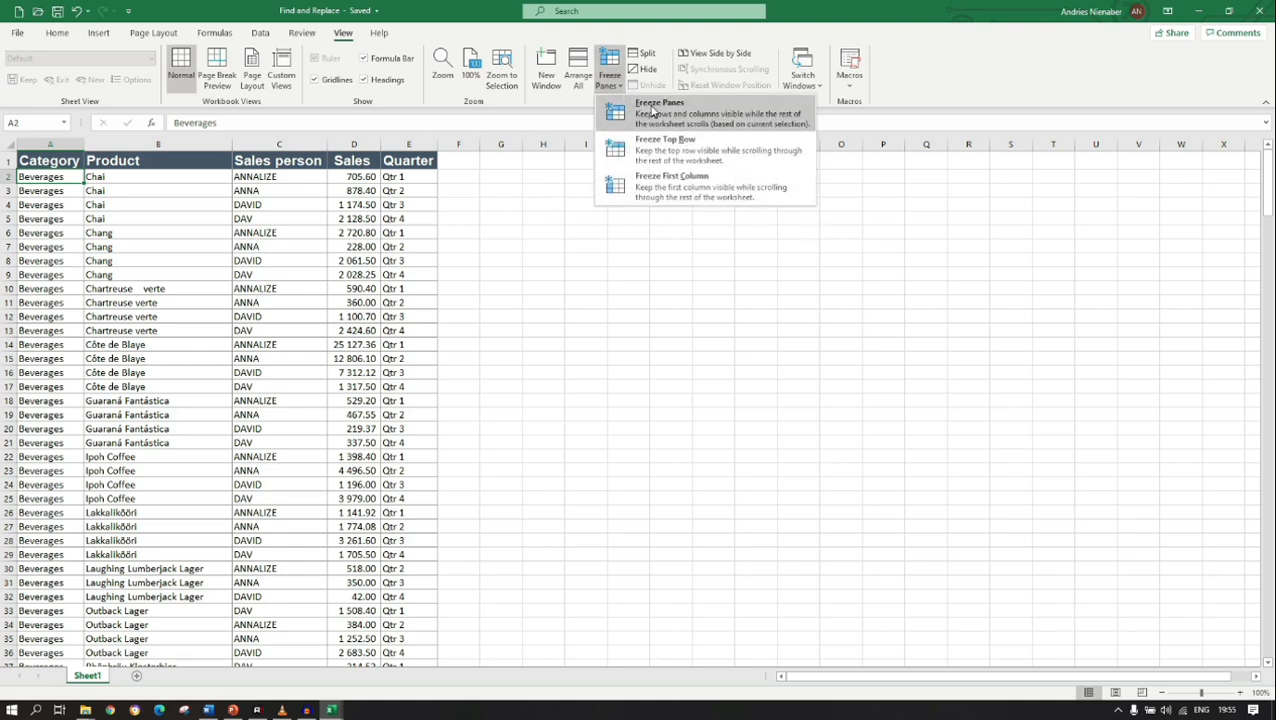
pyautogui.click(652, 110)
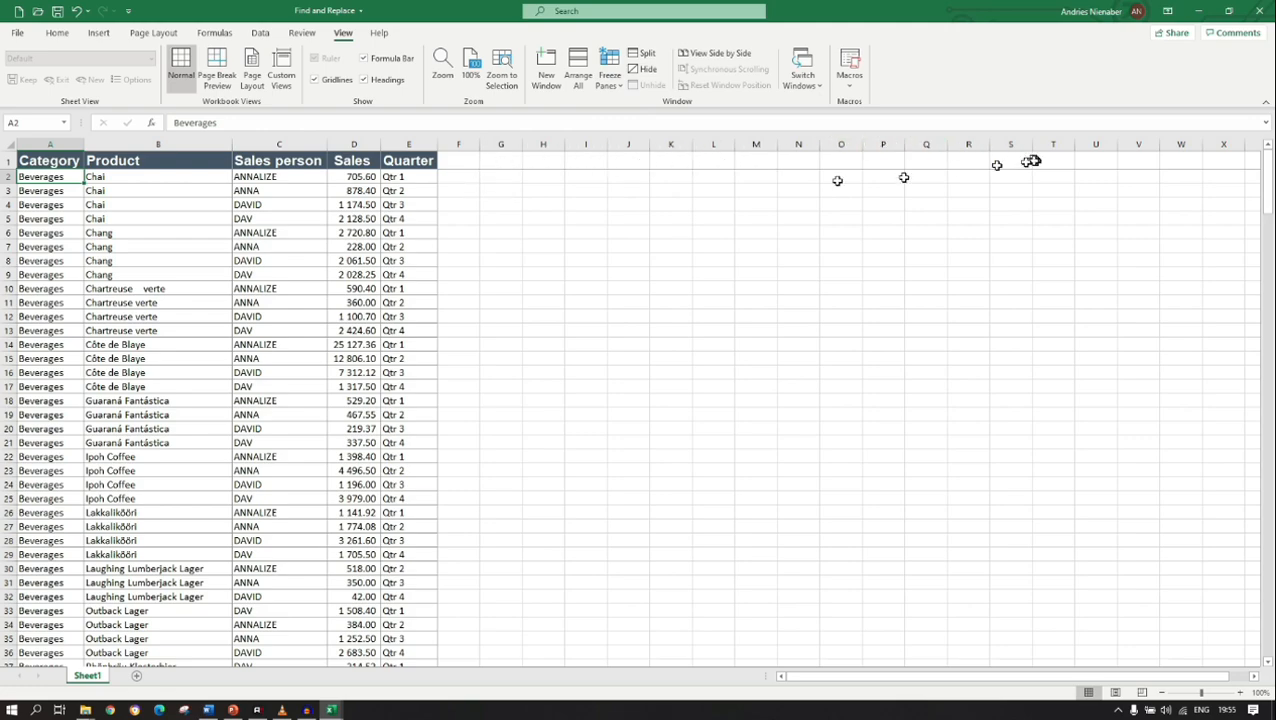
pyautogui.scroll(-10, 395, 244)
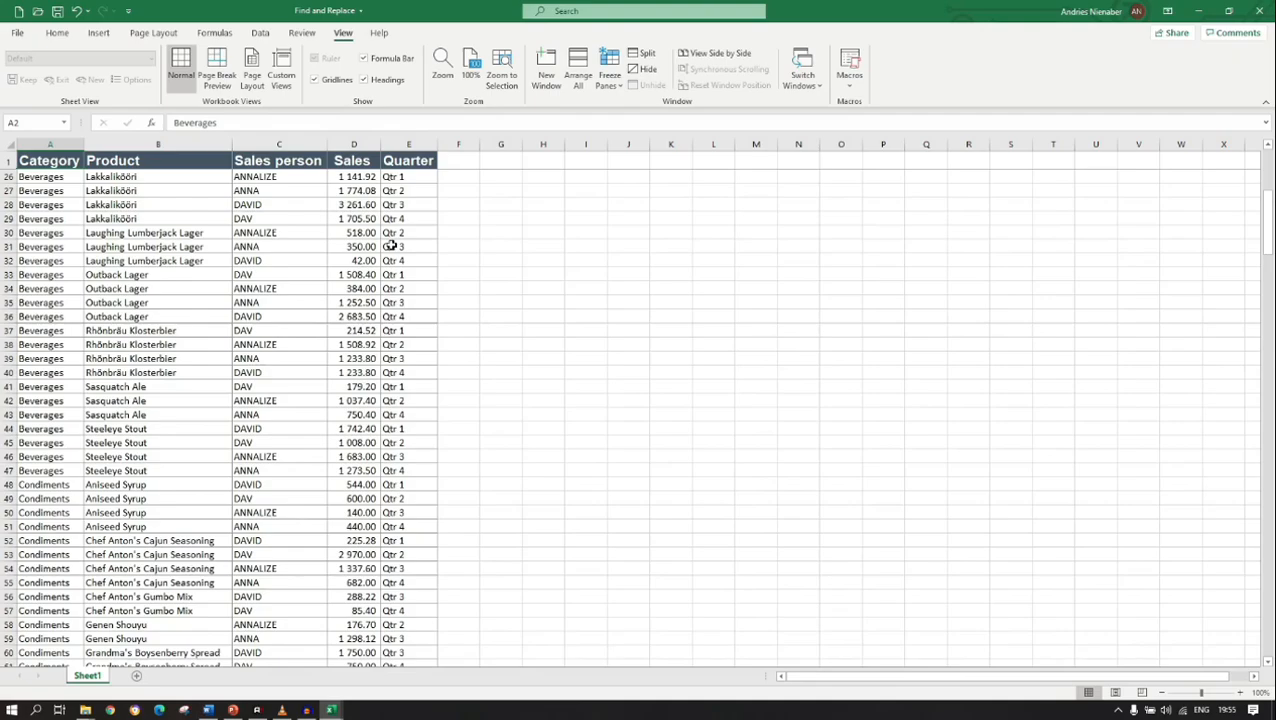
pyautogui.scroll(10, 391, 245)
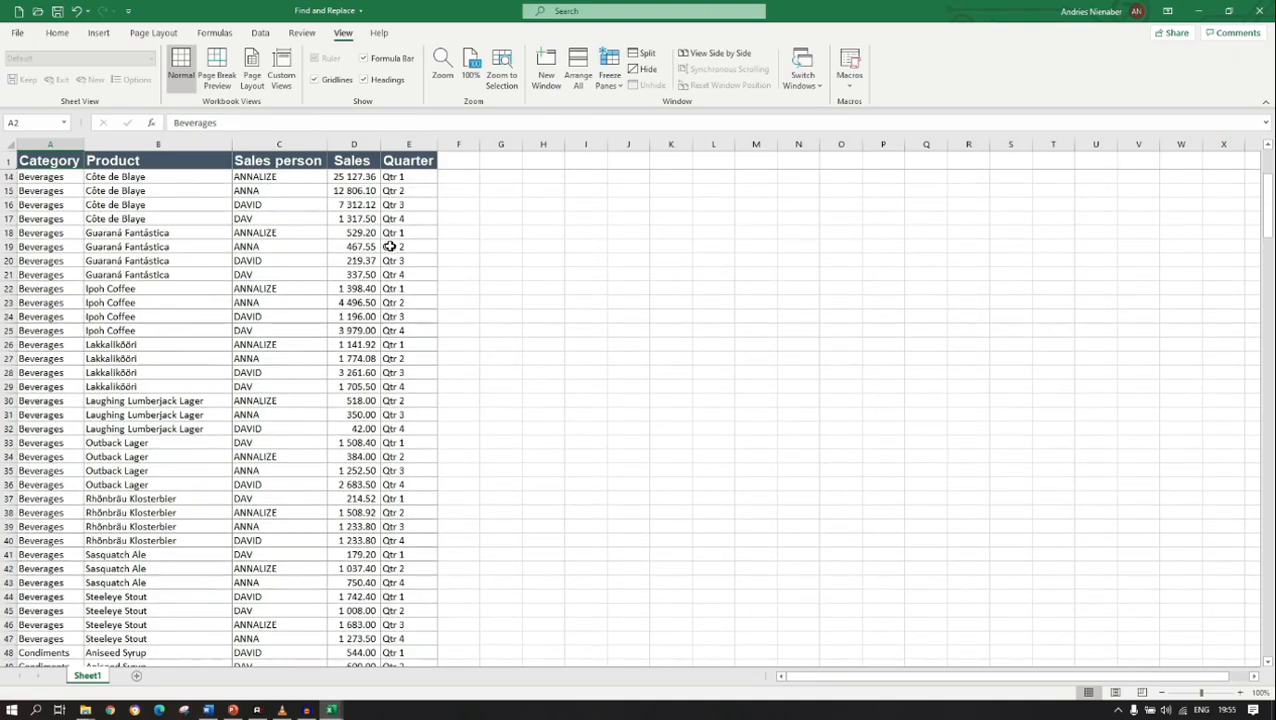
pyautogui.scroll(-14, 390, 246)
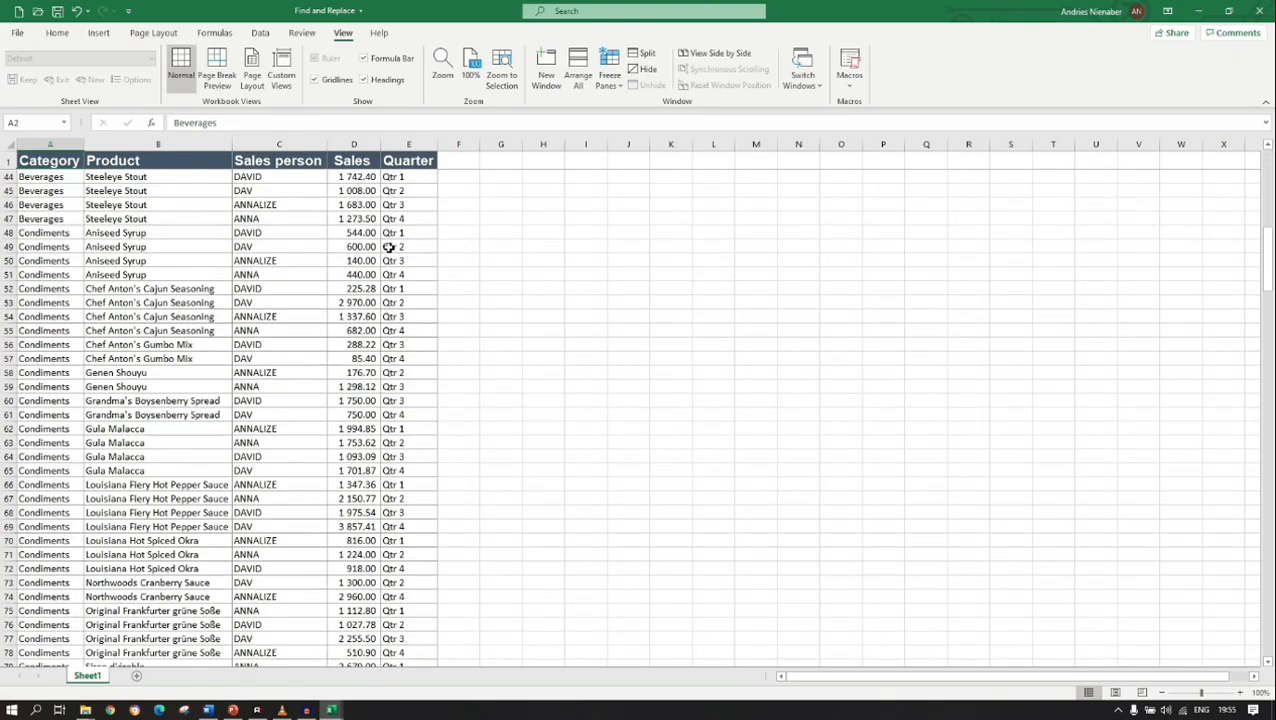
pyautogui.scroll(14, 390, 246)
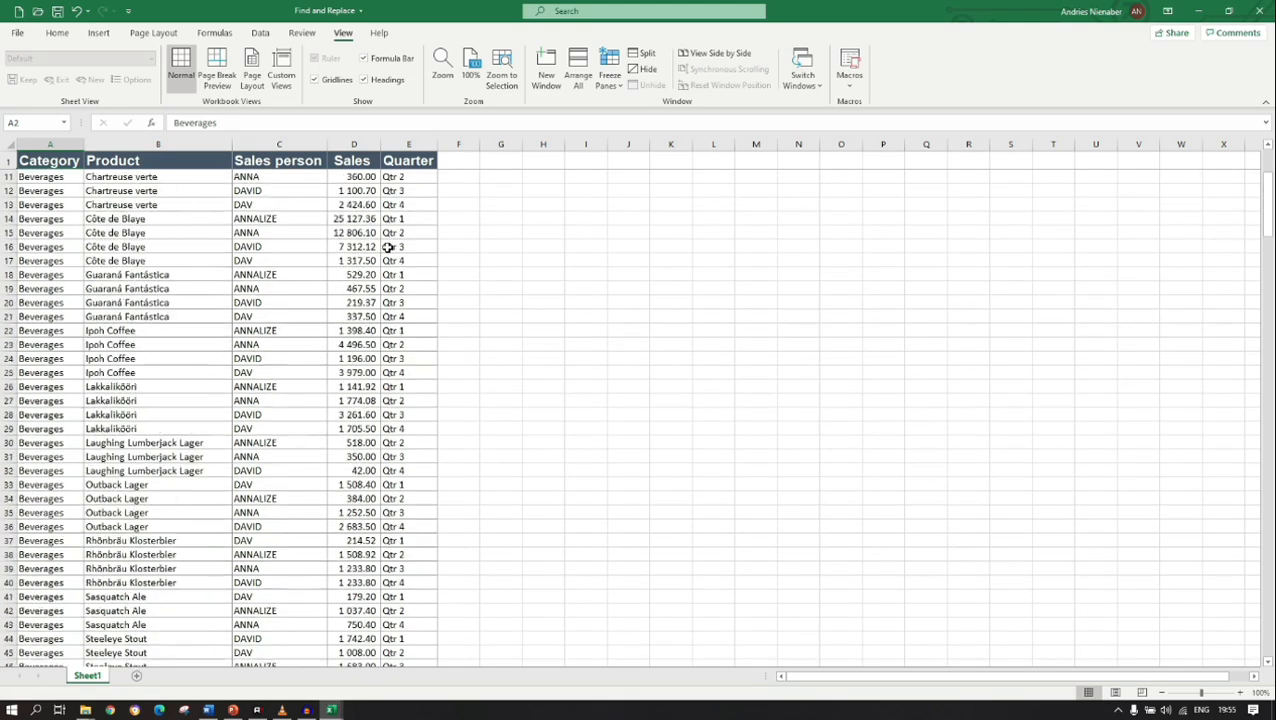
# Unfreeze the panes and refreeze them at cell C2, locking the header row and the Category and Product columns, checking both scroll directions.
pyautogui.click(617, 90)
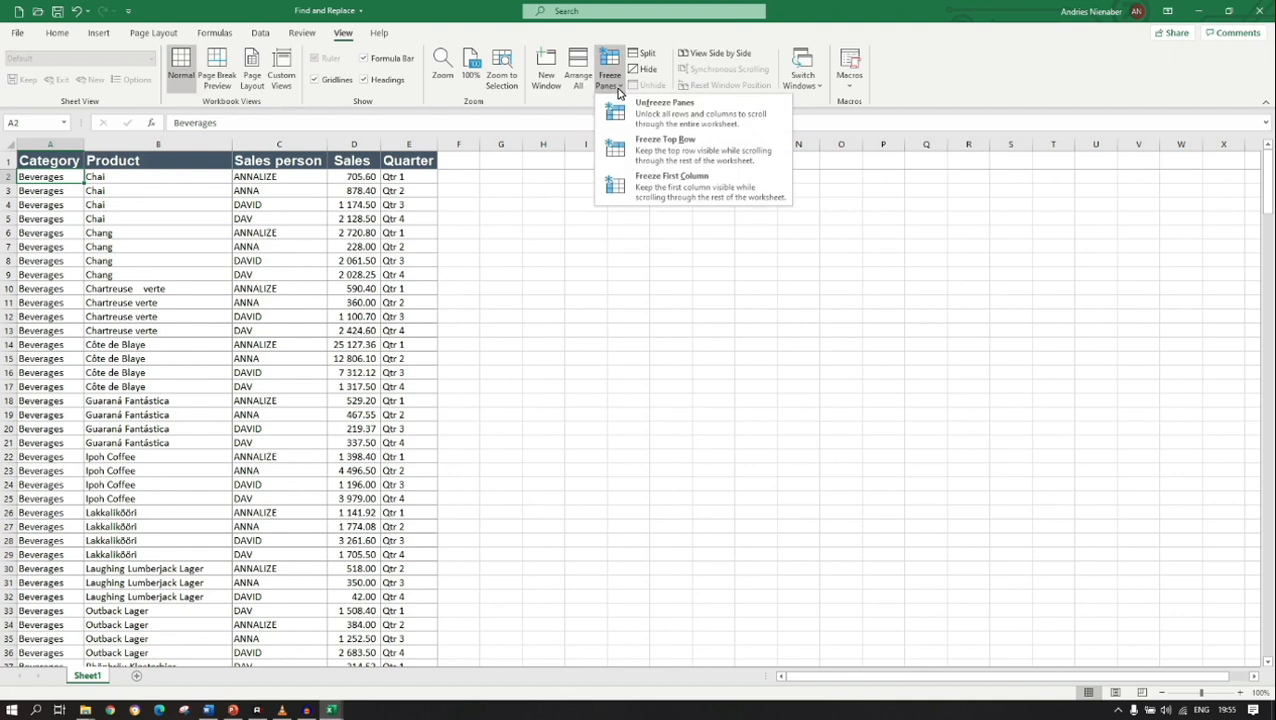
pyautogui.click(686, 120)
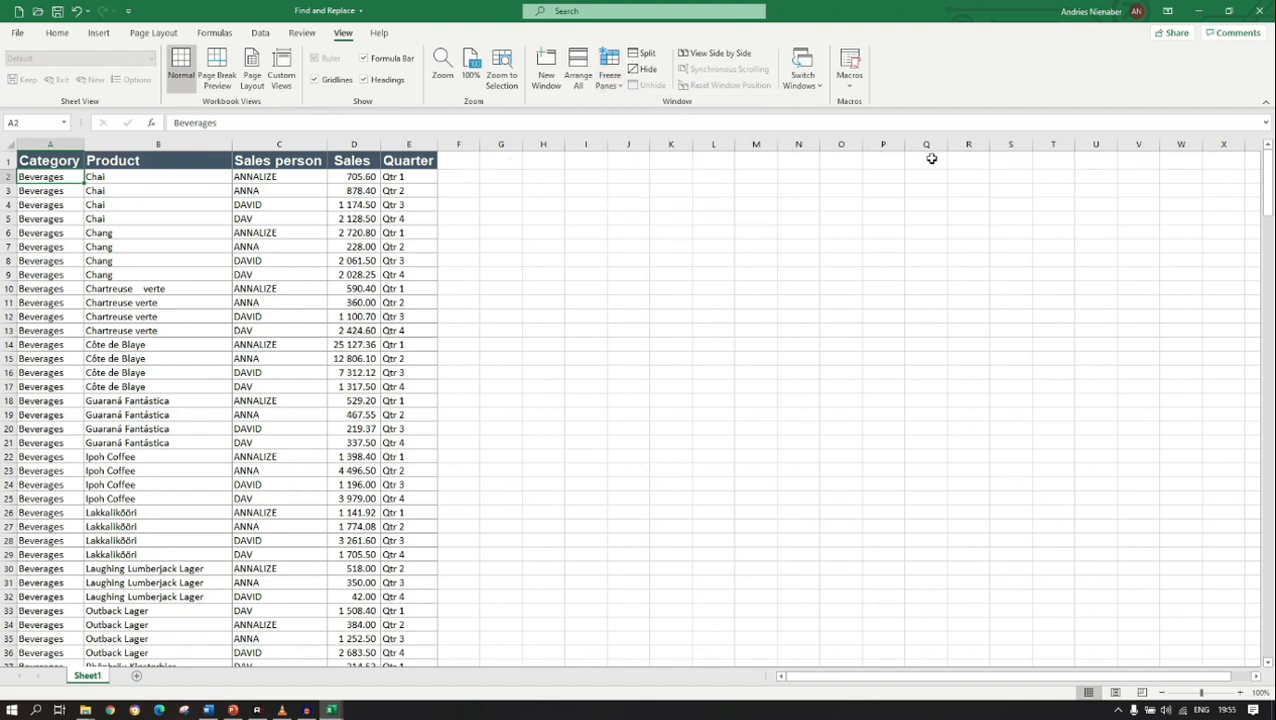
pyautogui.click(253, 177)
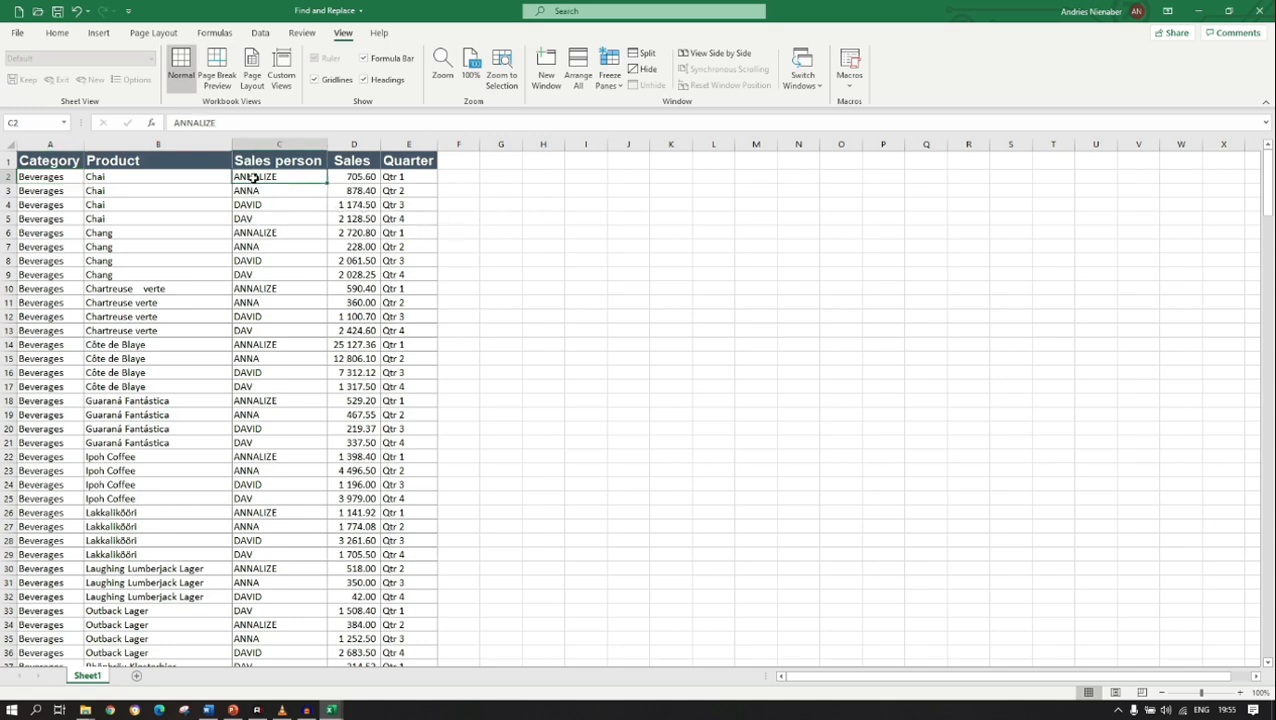
pyautogui.click(622, 89)
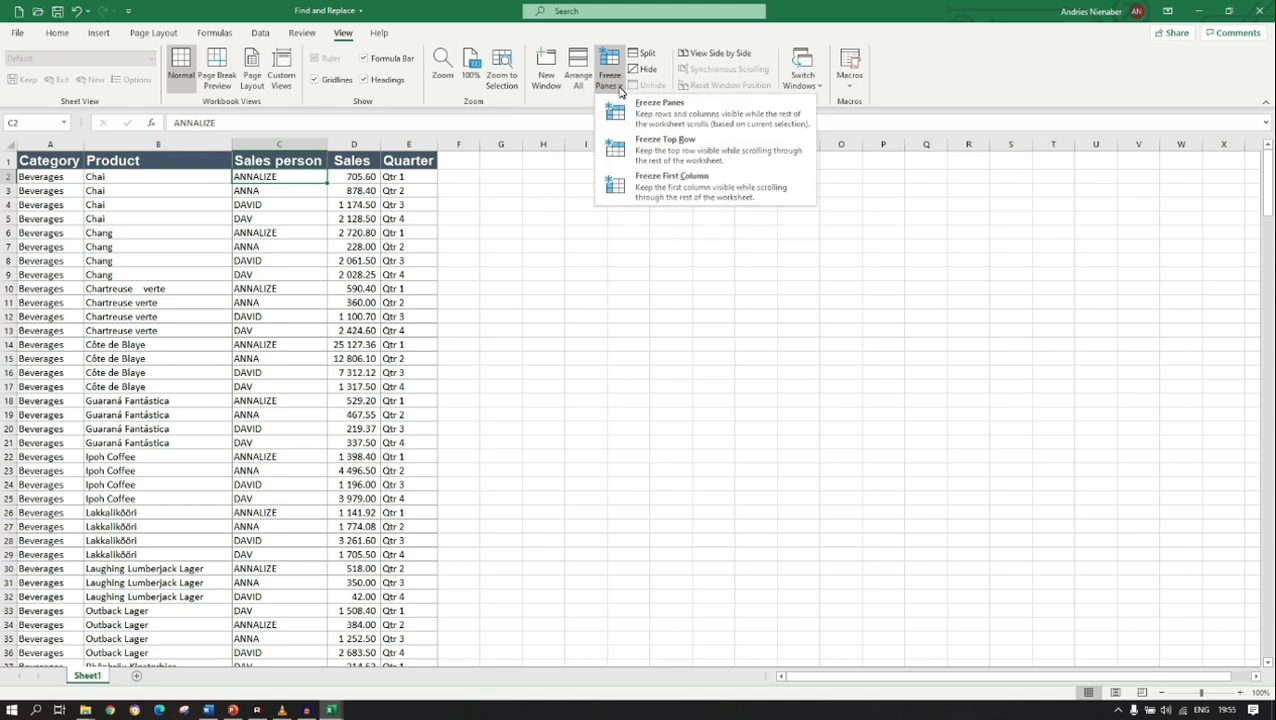
pyautogui.click(641, 119)
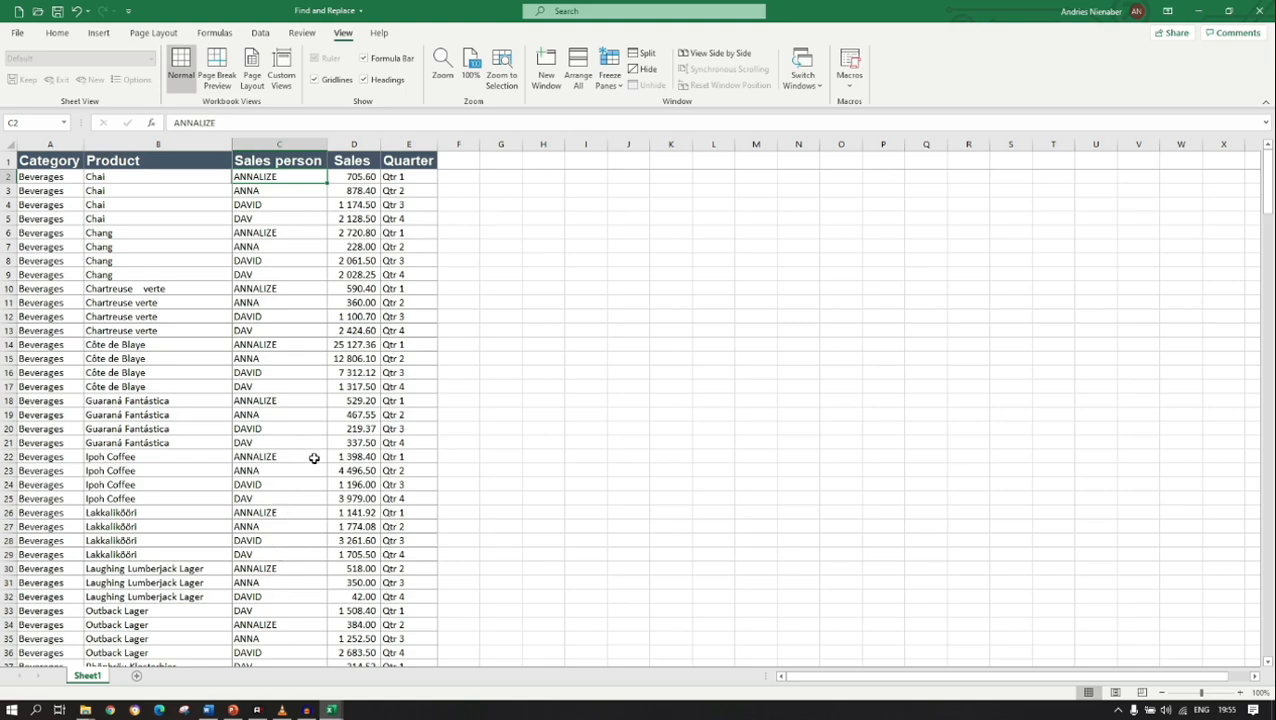
pyautogui.scroll(-5, 313, 458)
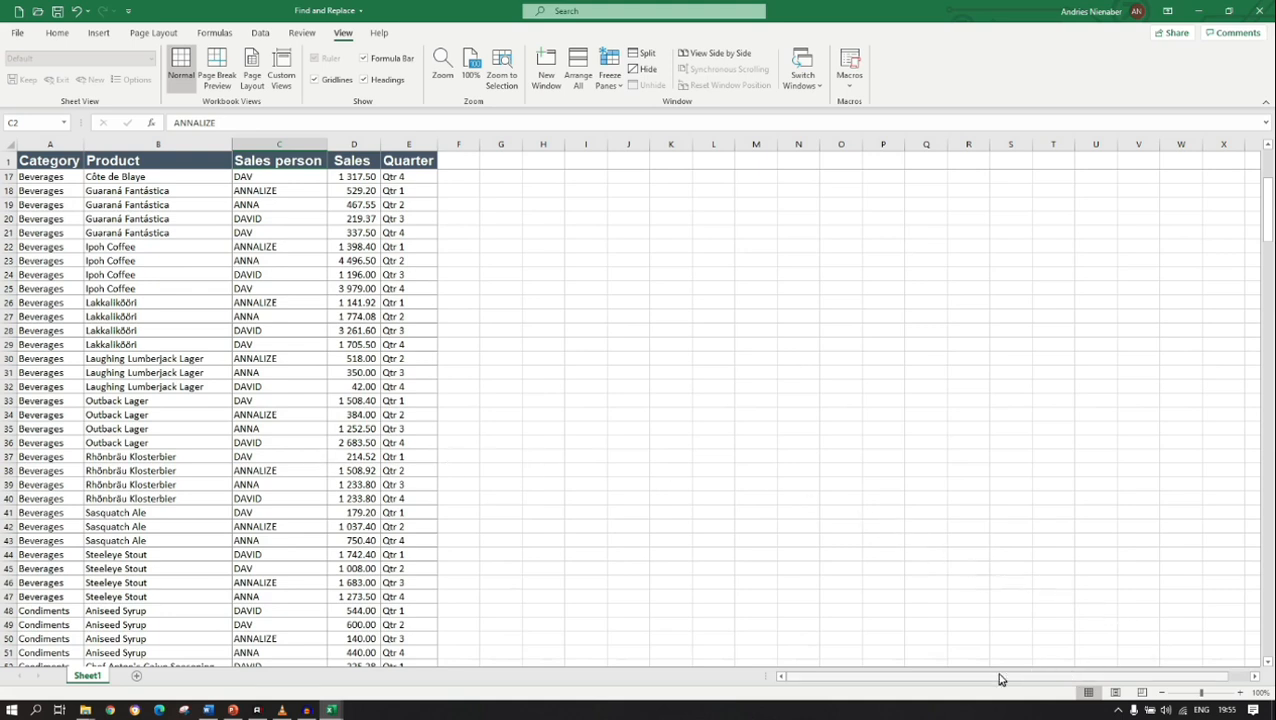
pyautogui.click(1252, 680)
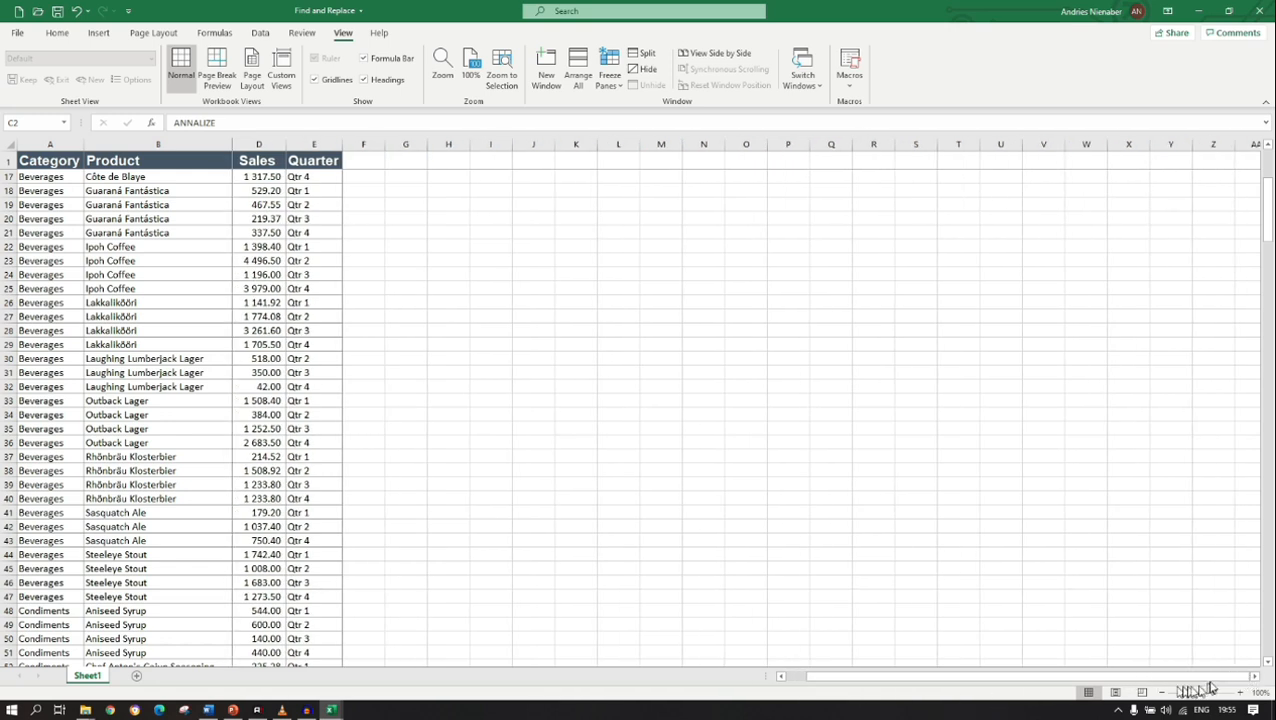
pyautogui.click(1252, 678)
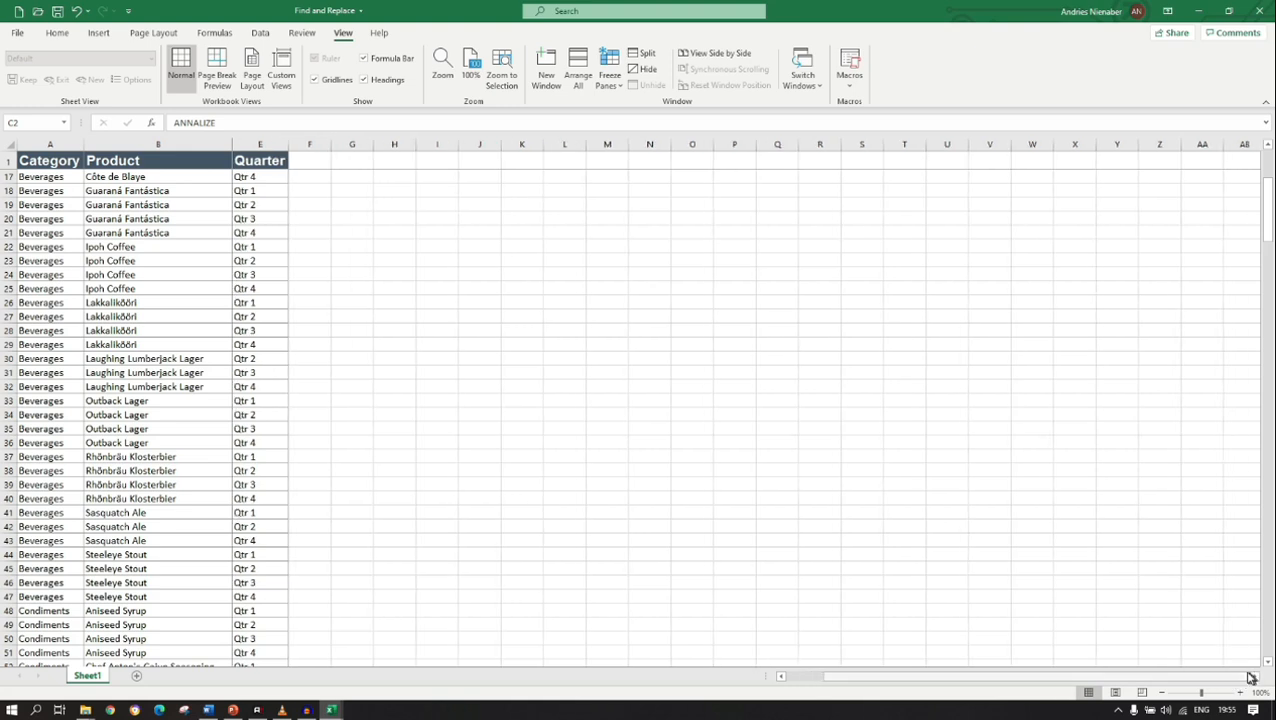
pyautogui.click(781, 678)
pyautogui.click(781, 678)
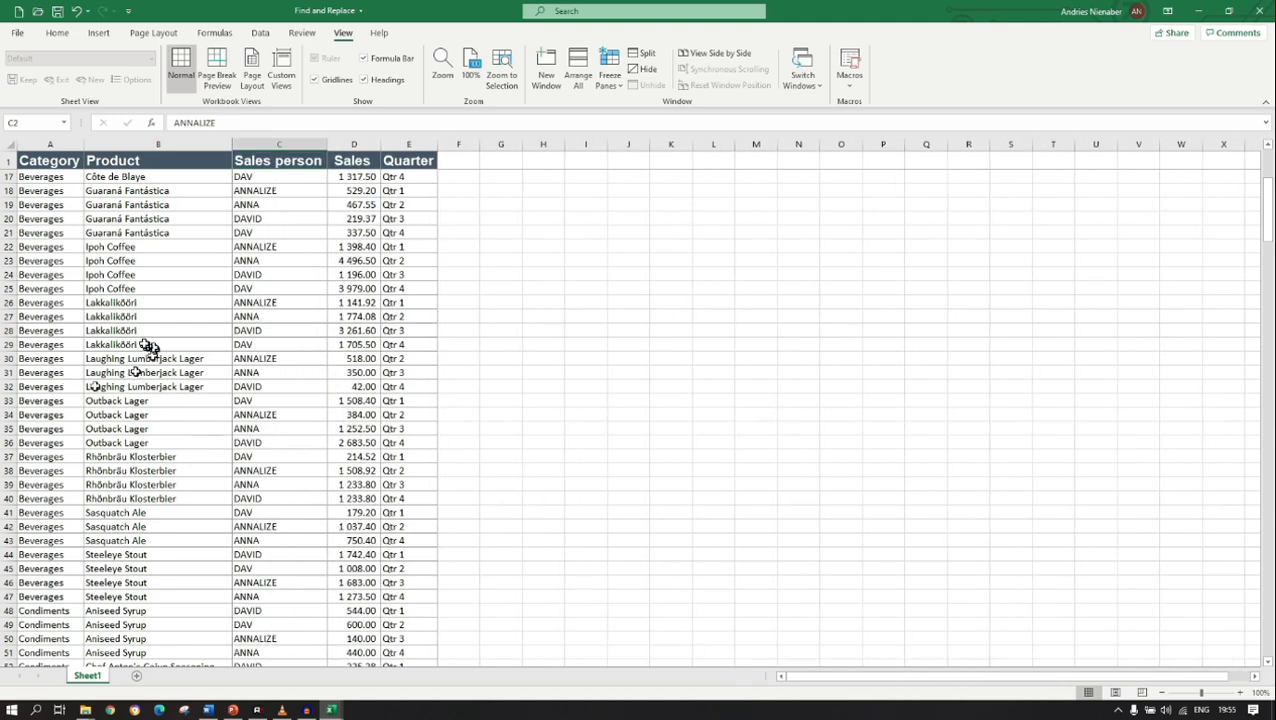
# Remove the current freeze and freeze the panes at cell A2 so only the header row stays locked.
pyautogui.click(610, 82)
pyautogui.click(629, 120)
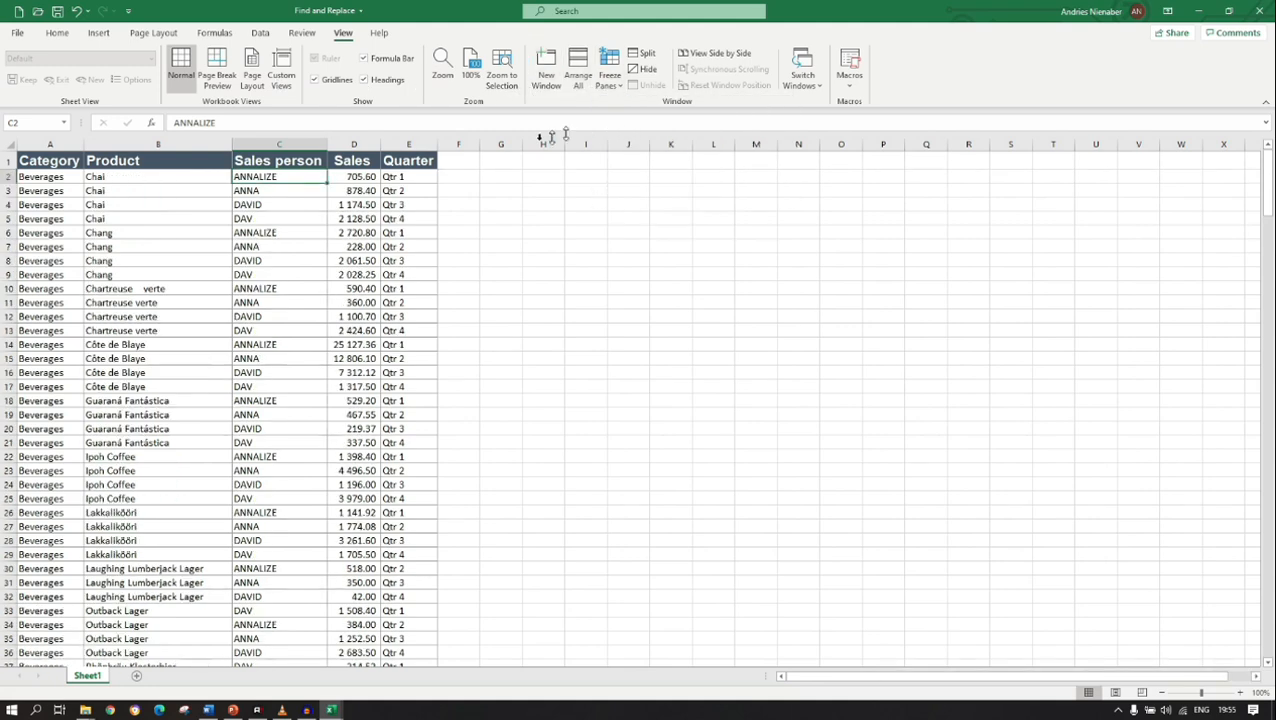
pyautogui.click(37, 178)
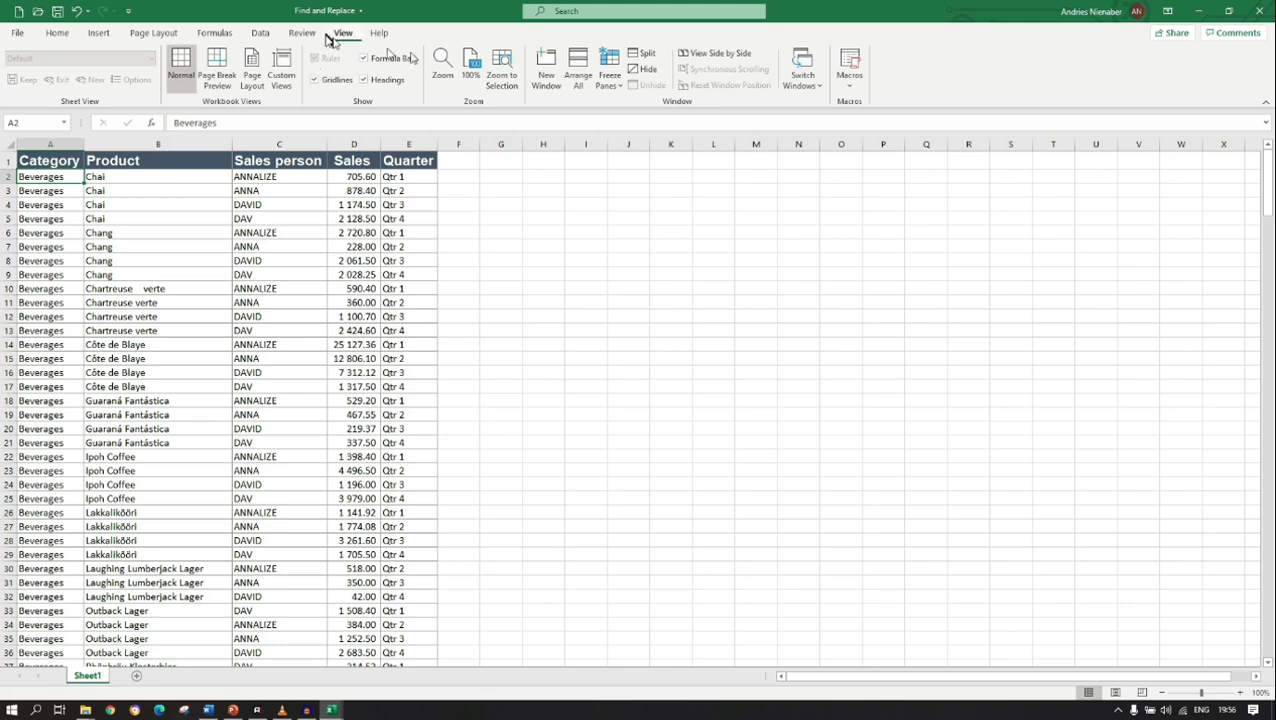
pyautogui.click(610, 75)
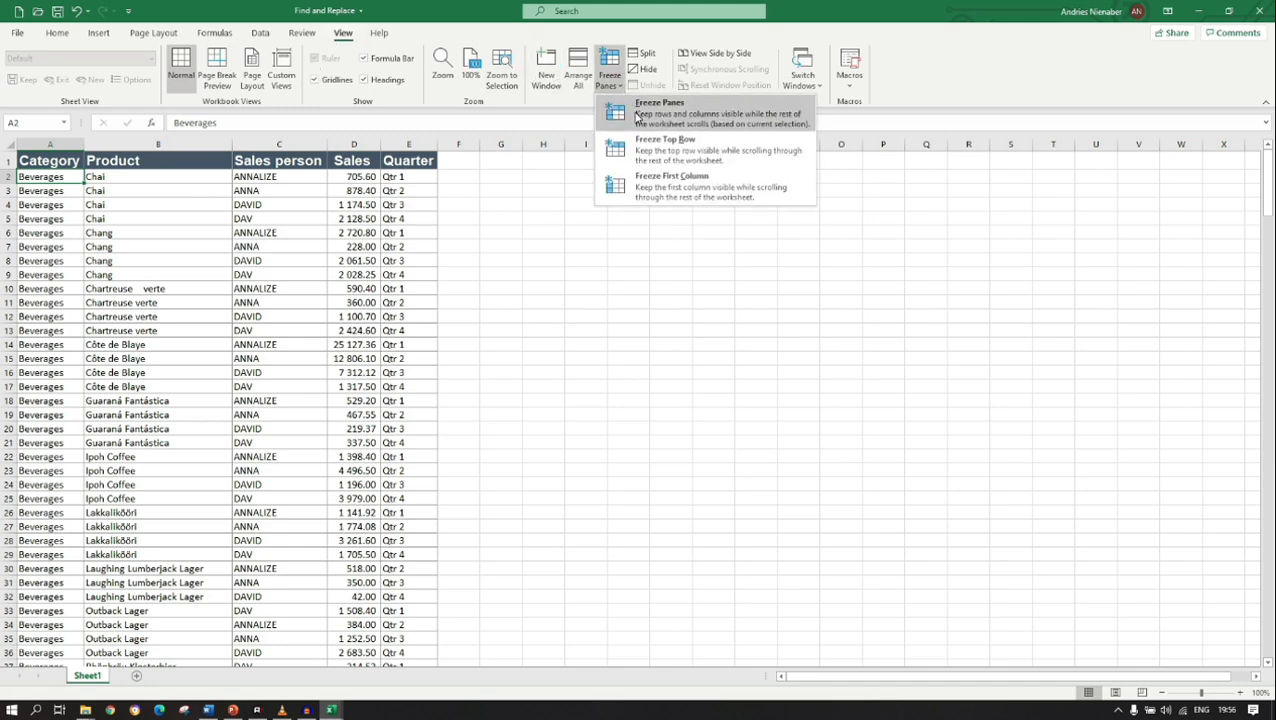
pyautogui.click(634, 110)
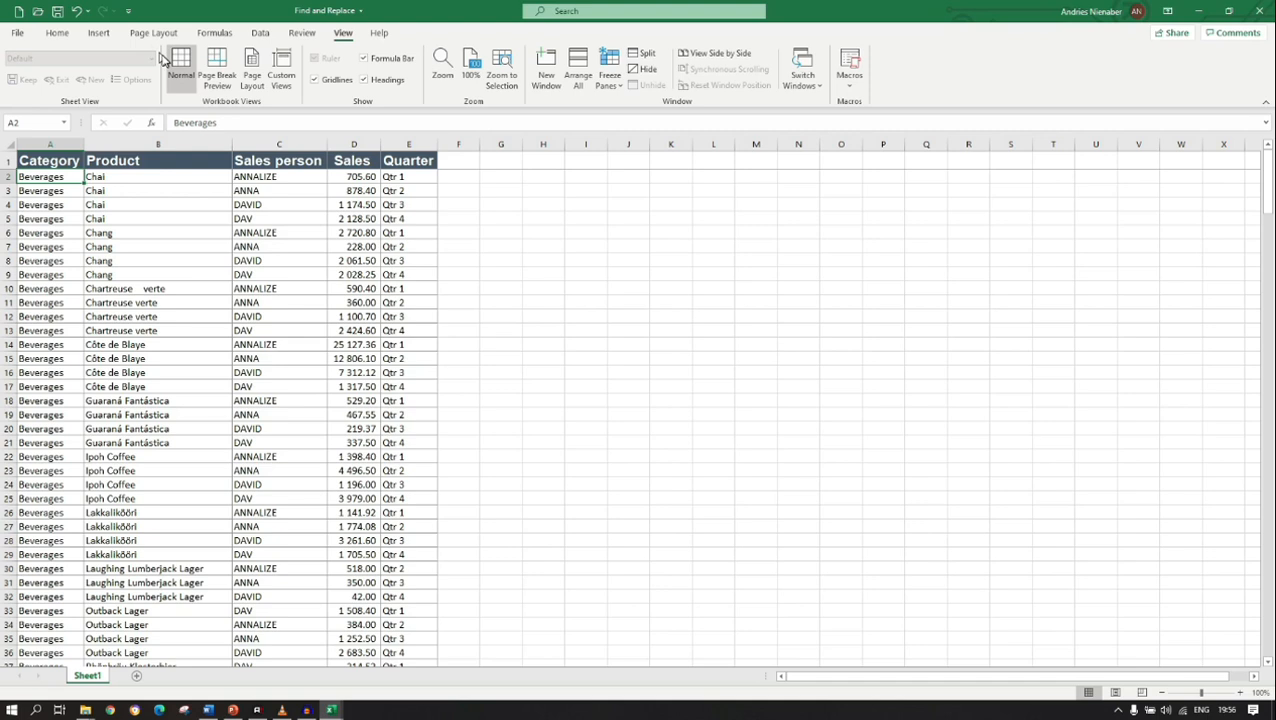
# Search the worksheet for "Ipo" and go to the first match, keeping the Find and Replace dialog clear of the data.
pyautogui.click(48, 36)
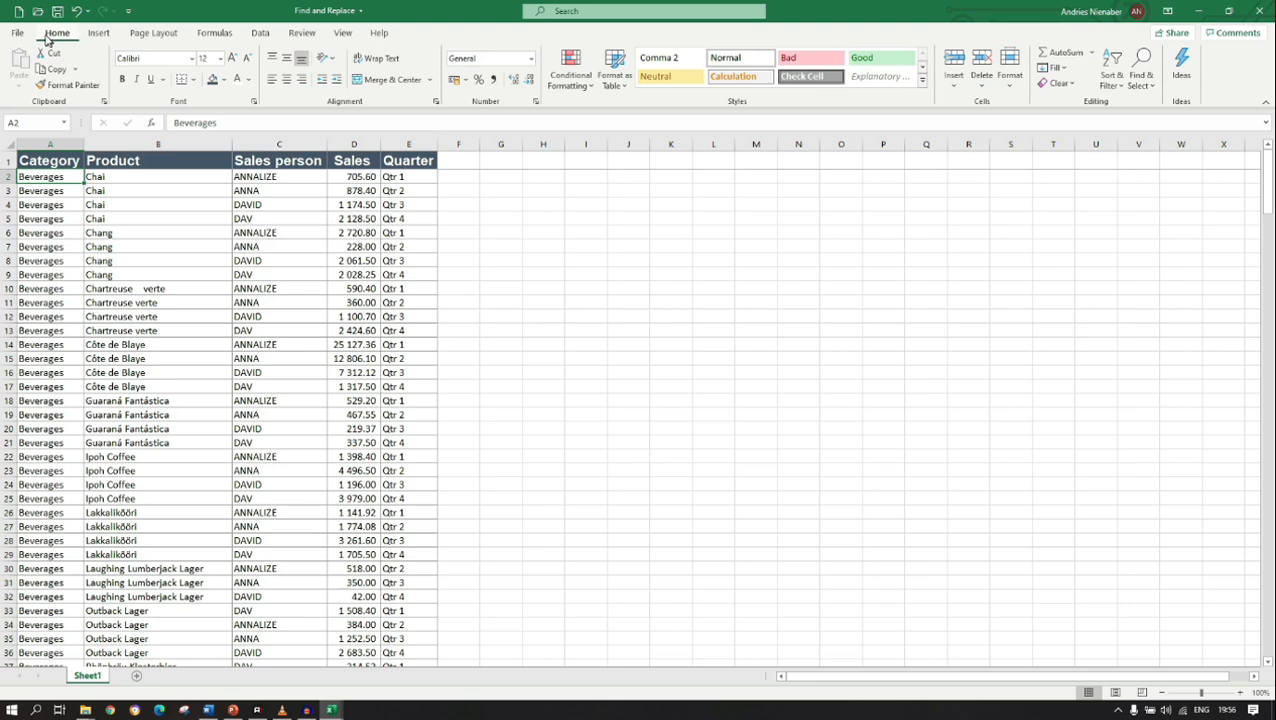
pyautogui.hotkey('ctrl', 'f')
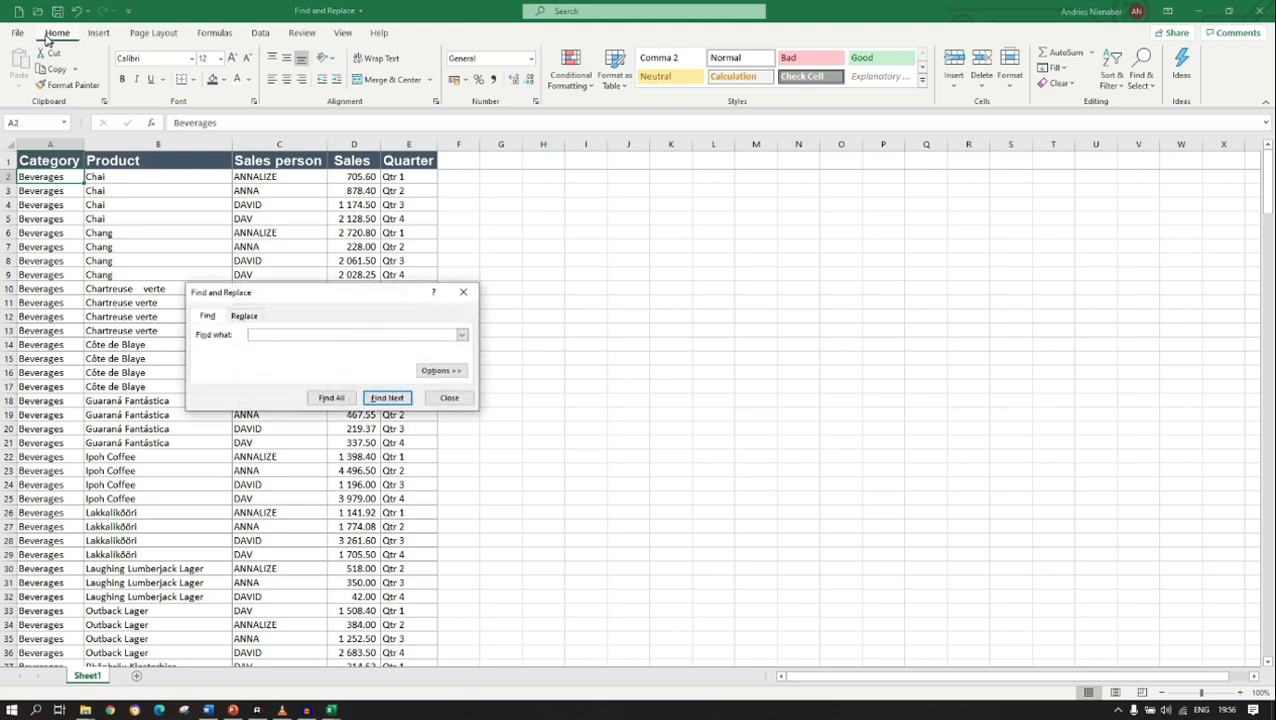
pyautogui.moveTo(360, 300); pyautogui.dragTo(695, 213)
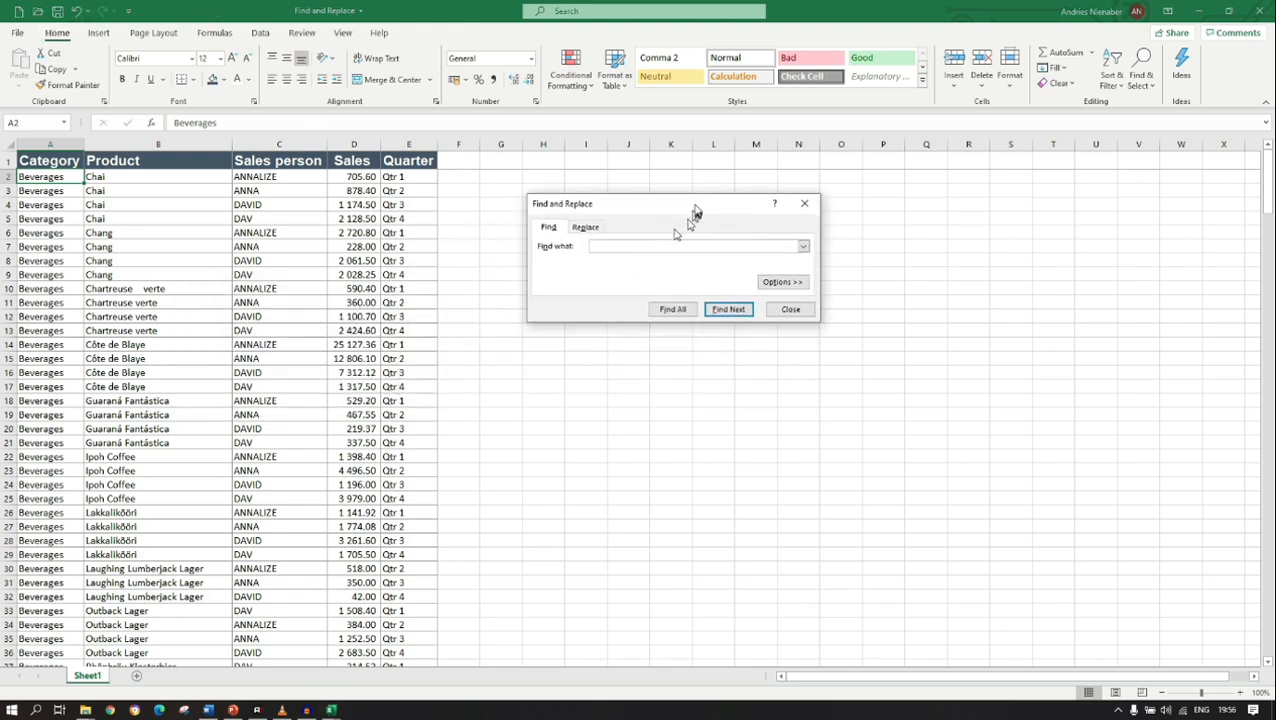
pyautogui.click(626, 246)
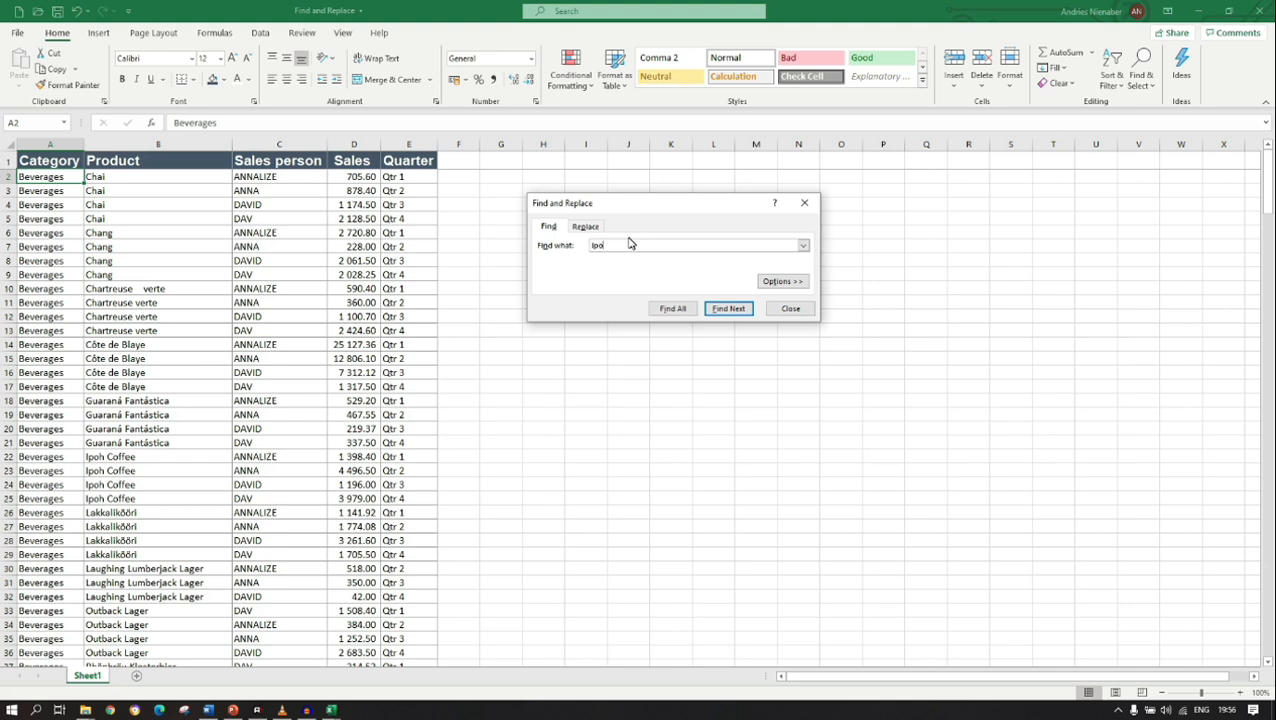
pyautogui.click(727, 312)
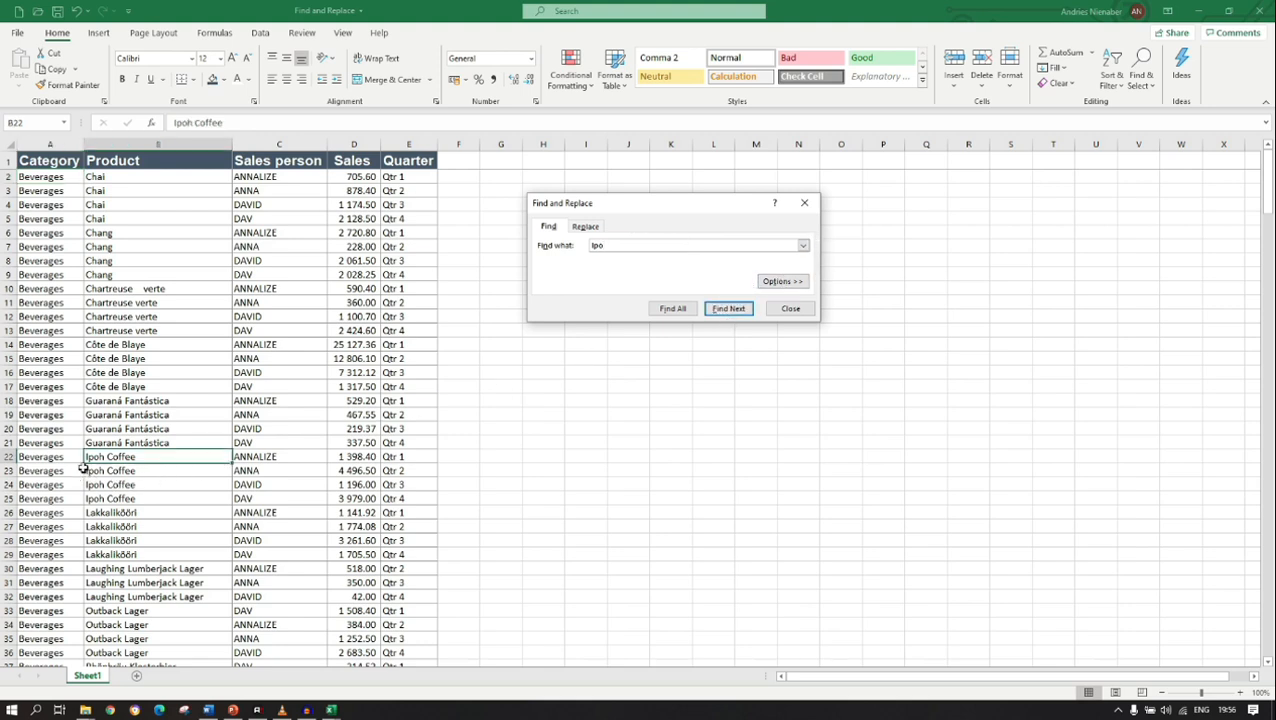
# Go through the remaining "Ipo" matches one by one, down to cell B25.
pyautogui.click(720, 310)
pyautogui.click(720, 311)
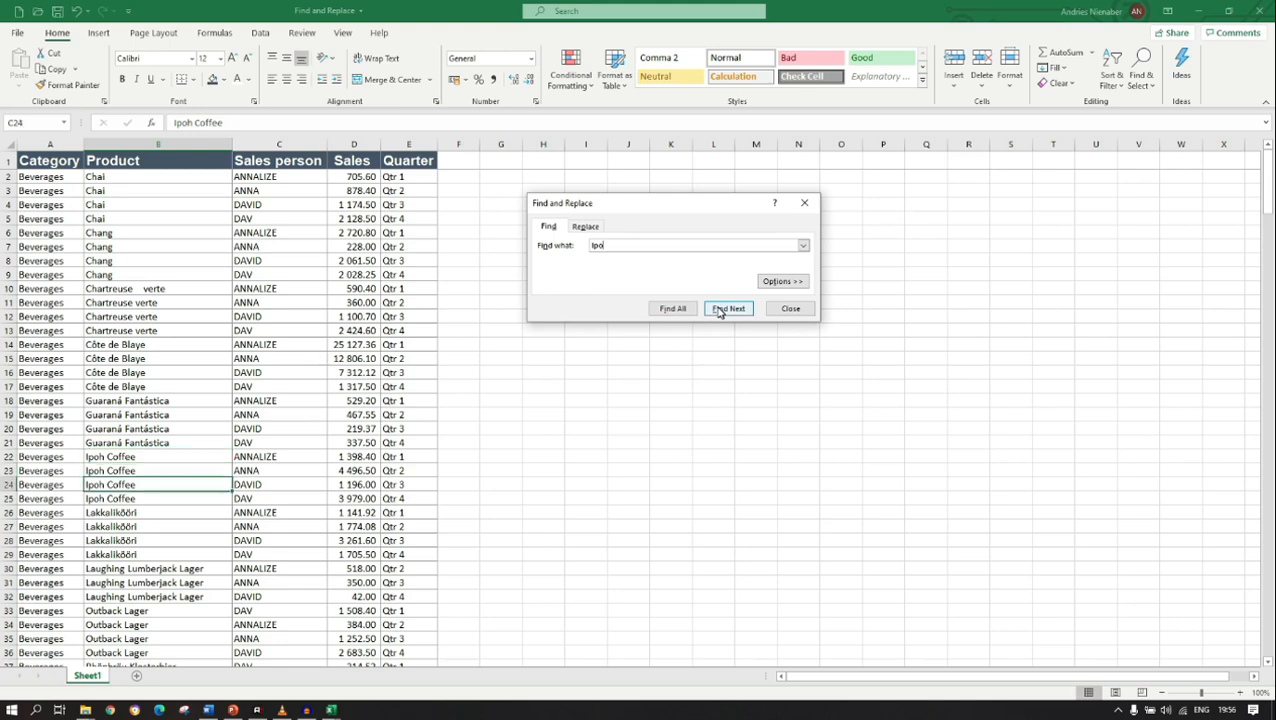
pyautogui.click(720, 310)
# Expand the Find options, review the choices for Within, Search and Look in, and collapse the options again.
pyautogui.click(782, 281)
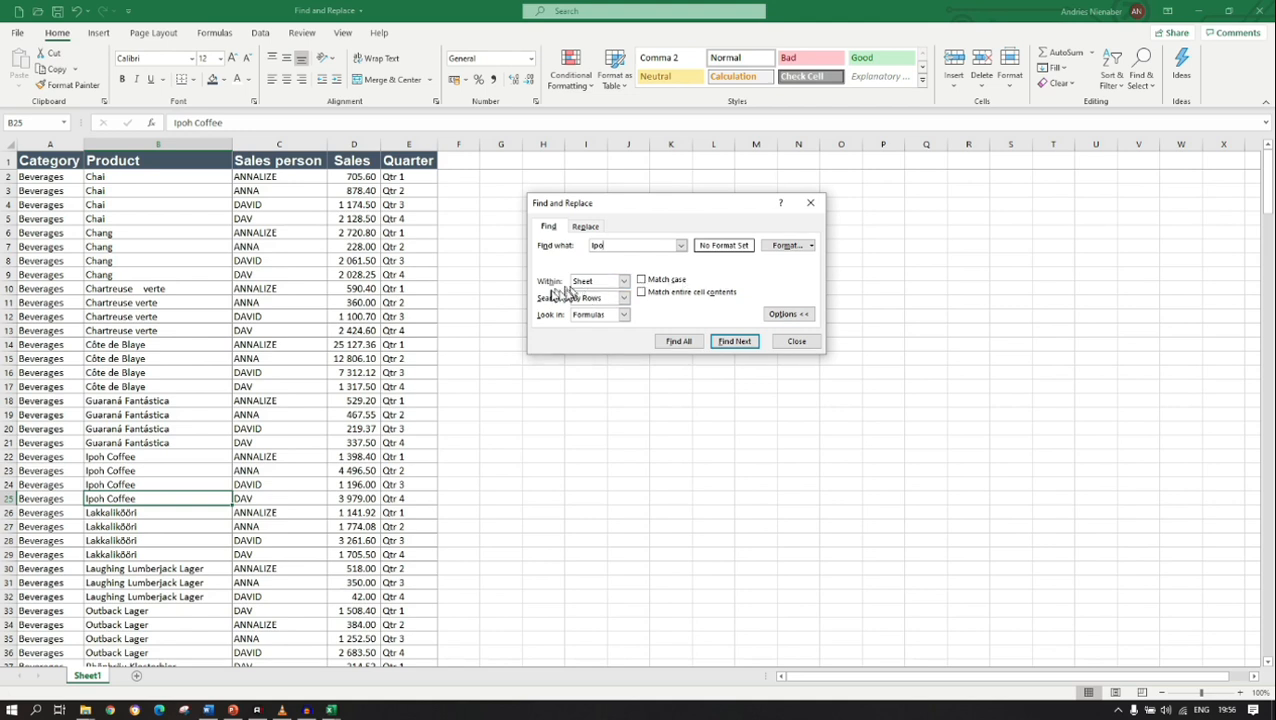
pyautogui.click(624, 283)
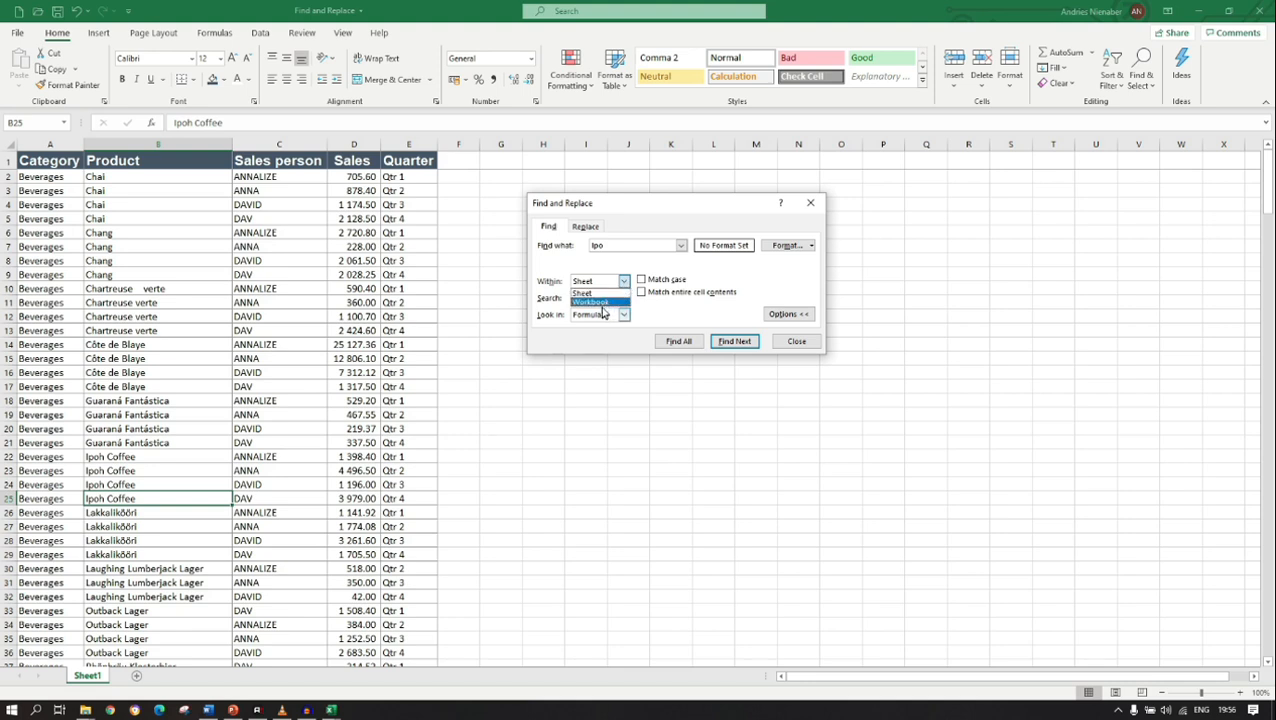
pyautogui.click(690, 315)
pyautogui.click(624, 306)
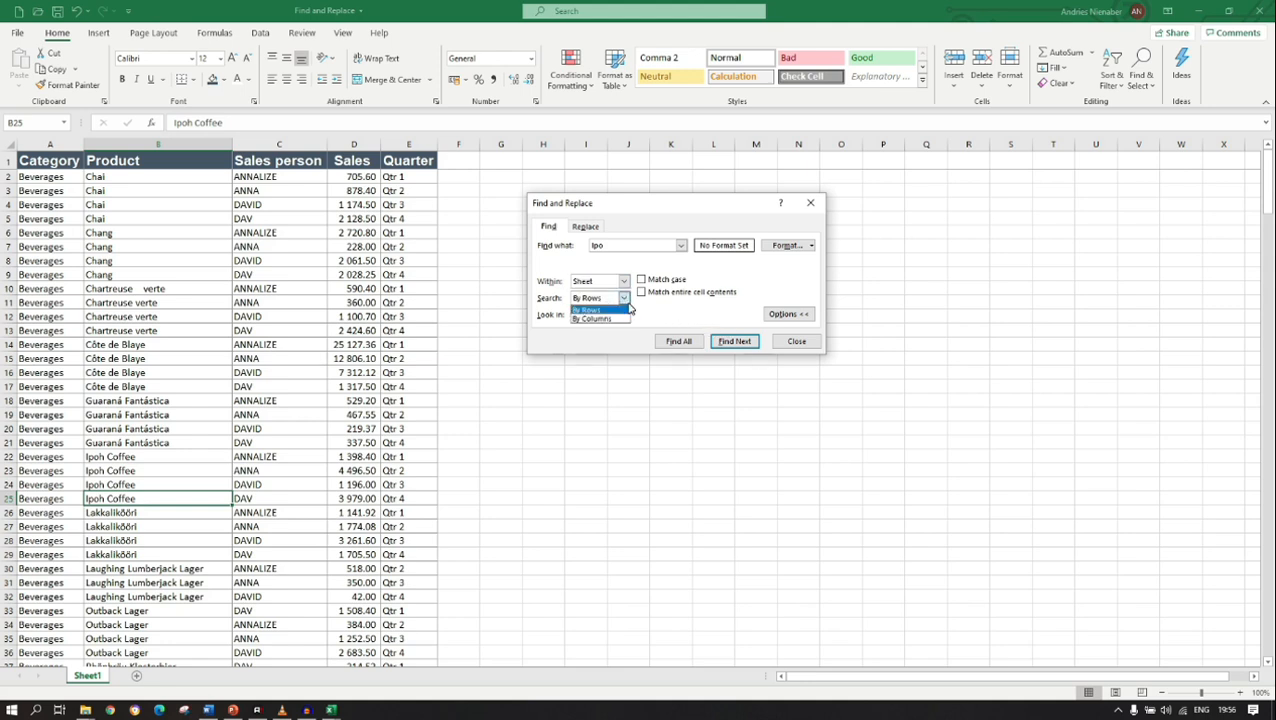
pyautogui.click(655, 318)
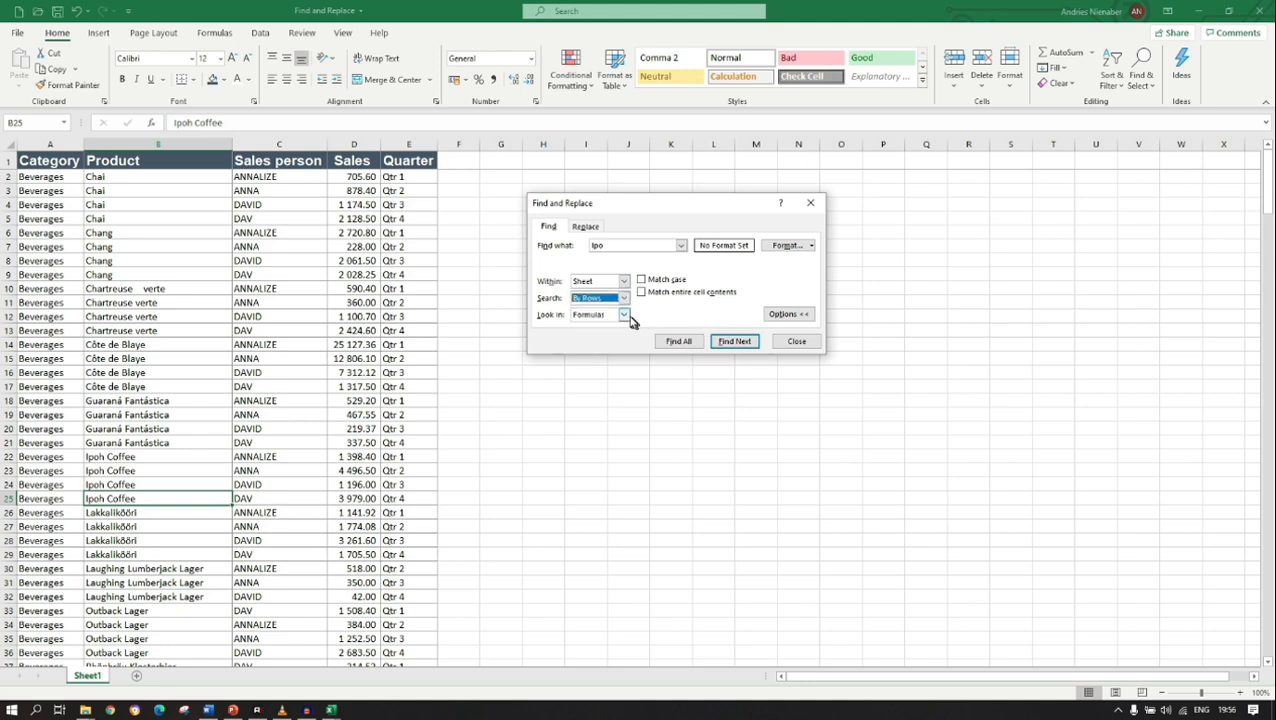
pyautogui.click(624, 315)
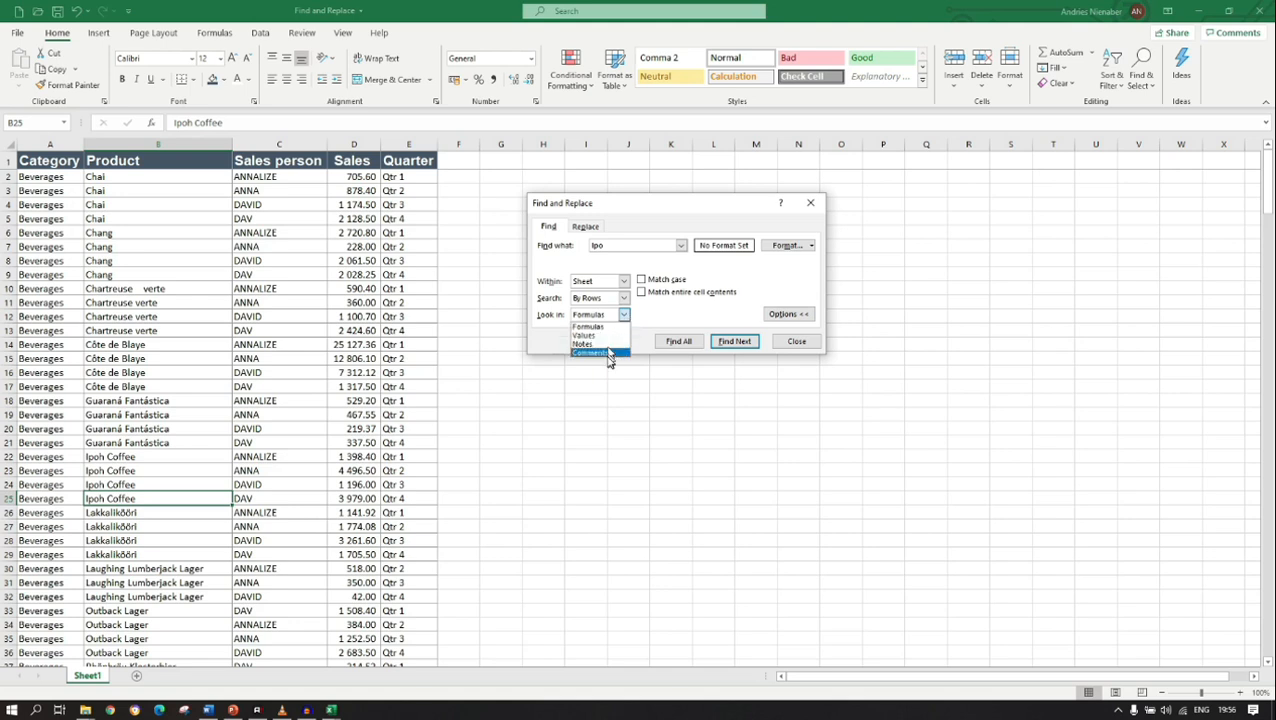
pyautogui.click(670, 307)
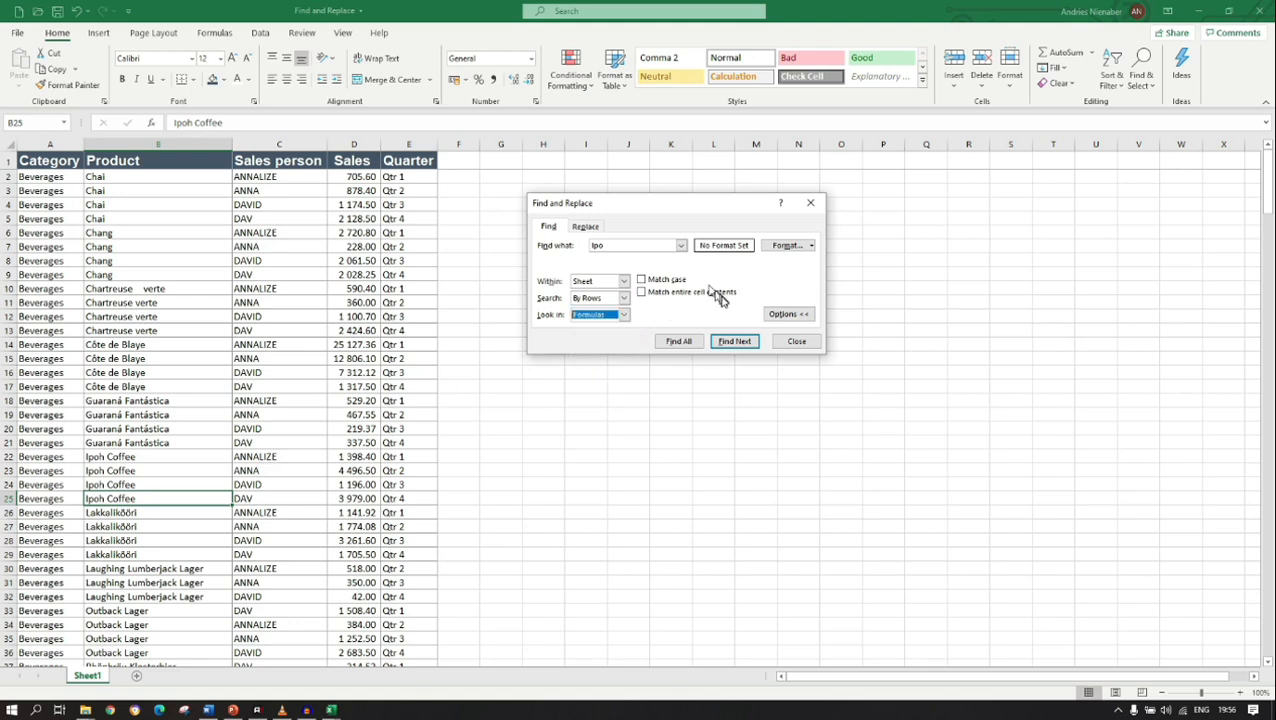
pyautogui.click(792, 316)
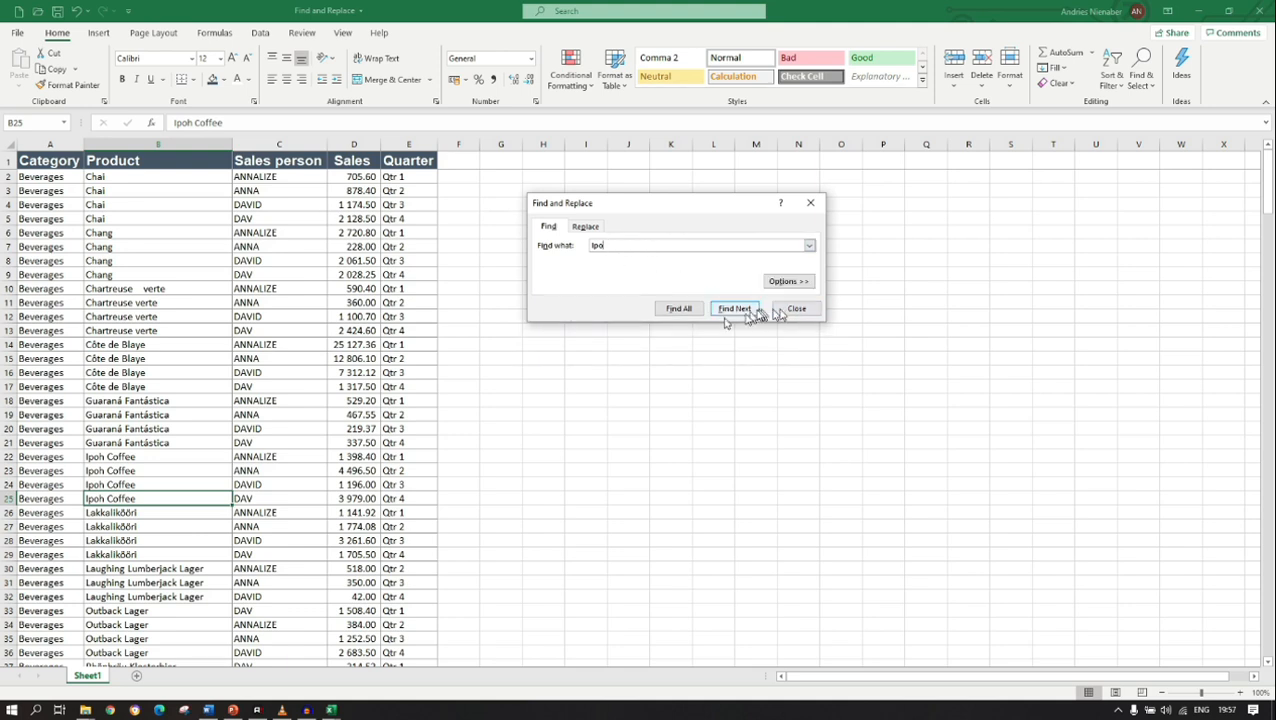
# Replace "Ipo" with "BBB" one match at a time in cells B25 and B22, and close Find and Replace.
pyautogui.click(586, 226)
pyautogui.click(650, 260)
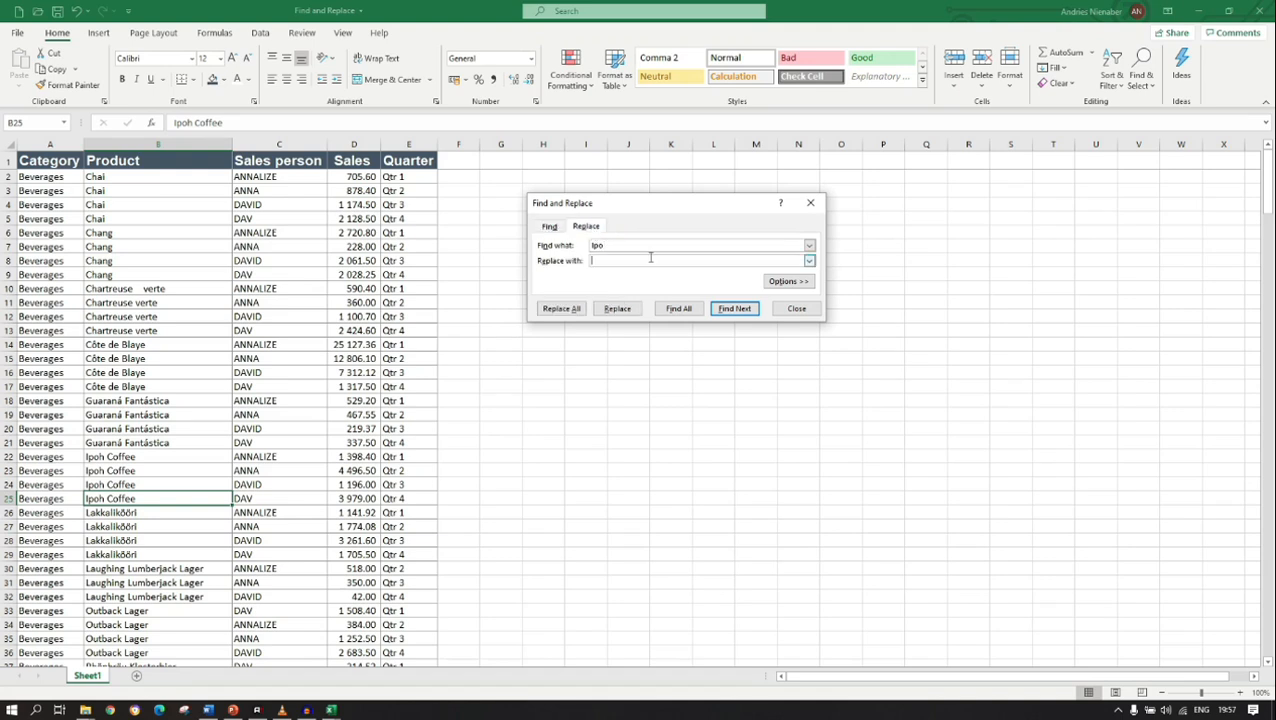
pyautogui.click(602, 246)
pyautogui.click(598, 247)
pyautogui.click(604, 311)
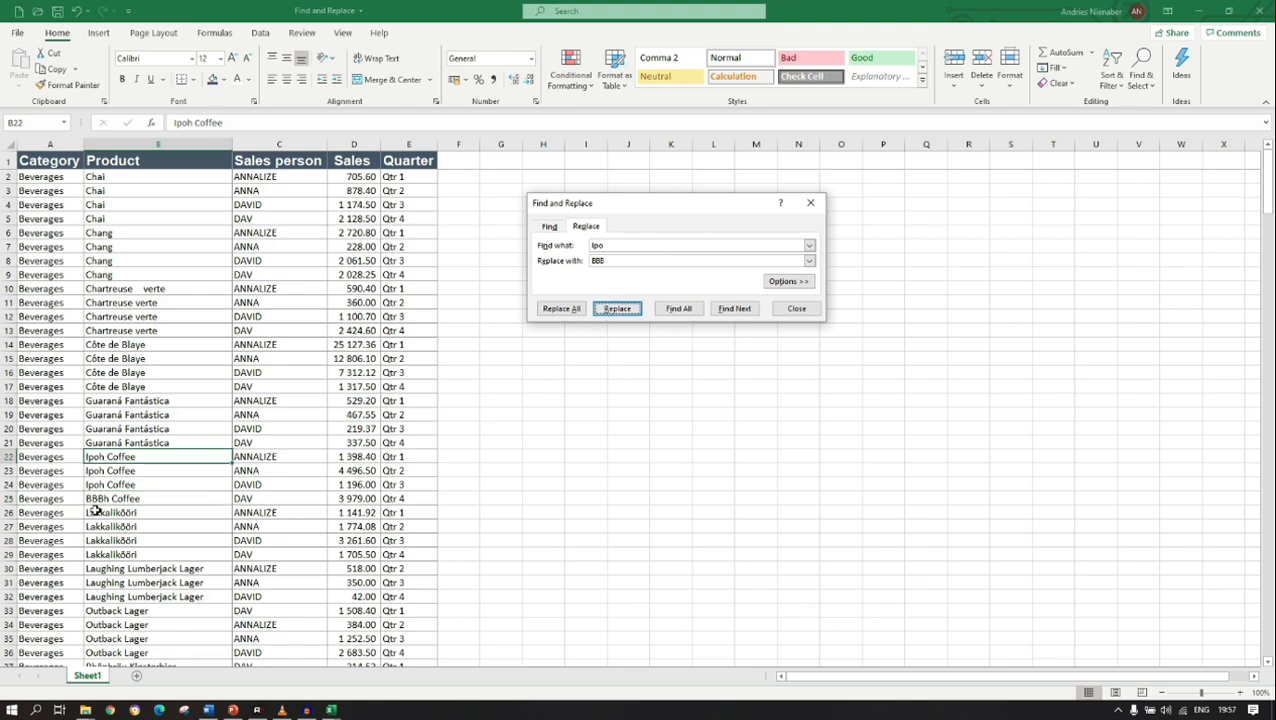
pyautogui.click(630, 309)
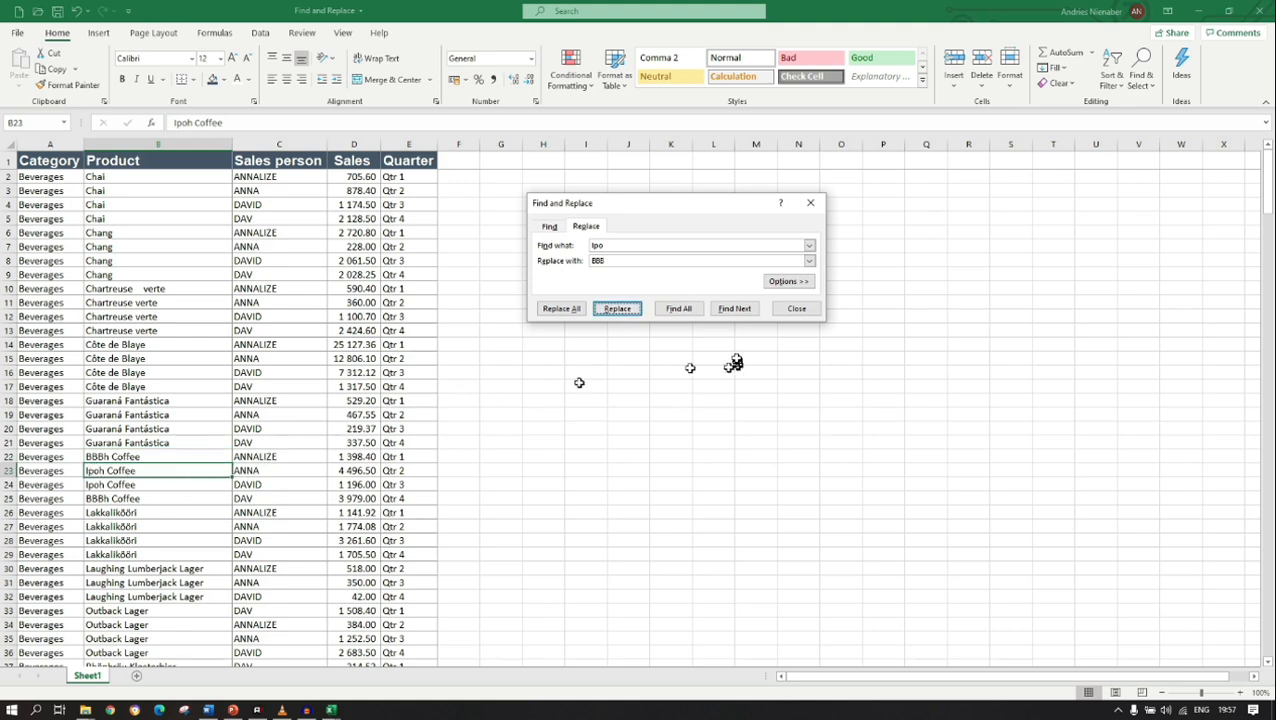
pyautogui.click(797, 310)
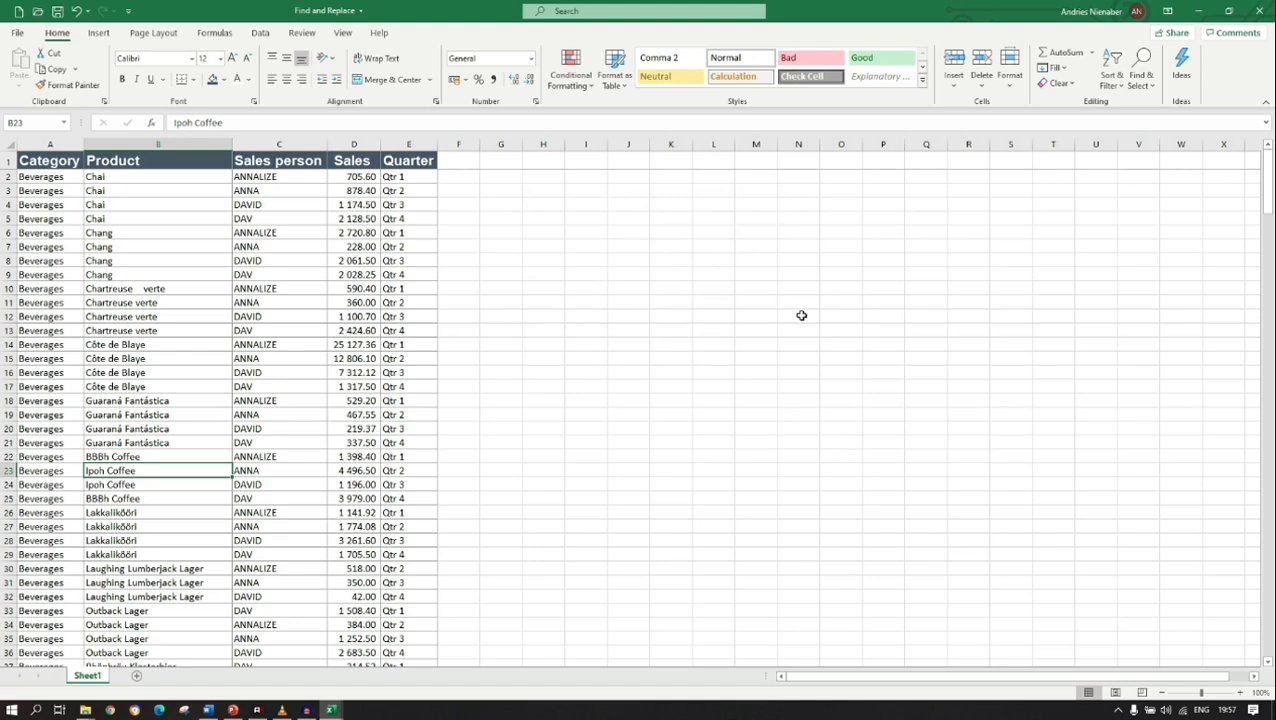
# Undo both product name replacements and move to cell B25.
pyautogui.hotkey('ctrl', 'z')
pyautogui.press('Down')
pyautogui.press('Down')
pyautogui.press('Down')
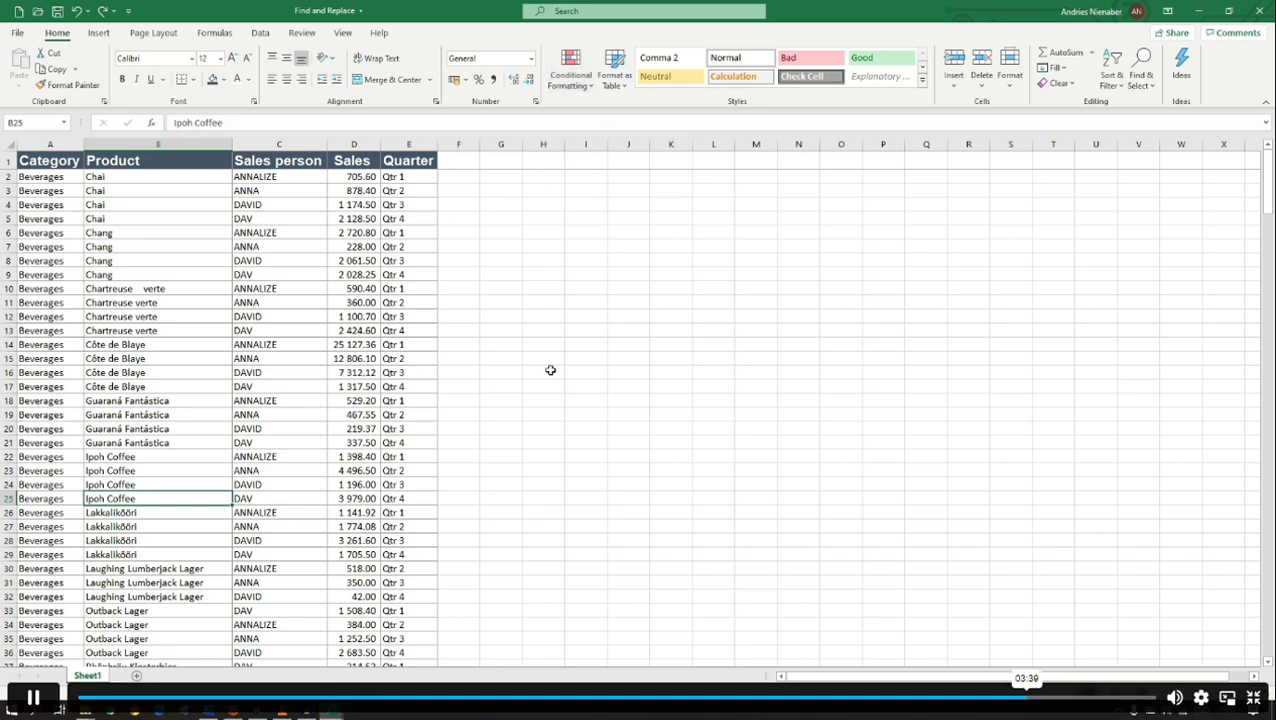
# Return to cell A2 and review the available Find & Select commands.
pyautogui.hotkey('ctrl', 'Home')
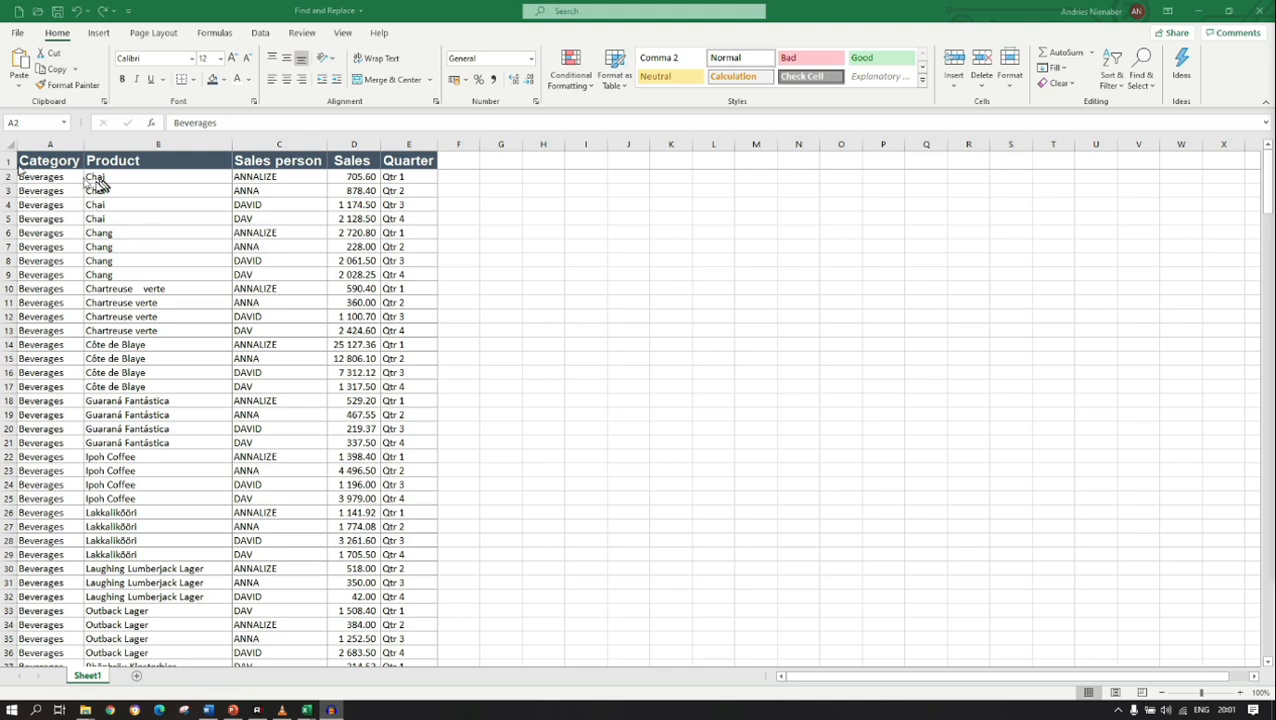
pyautogui.click(41, 176)
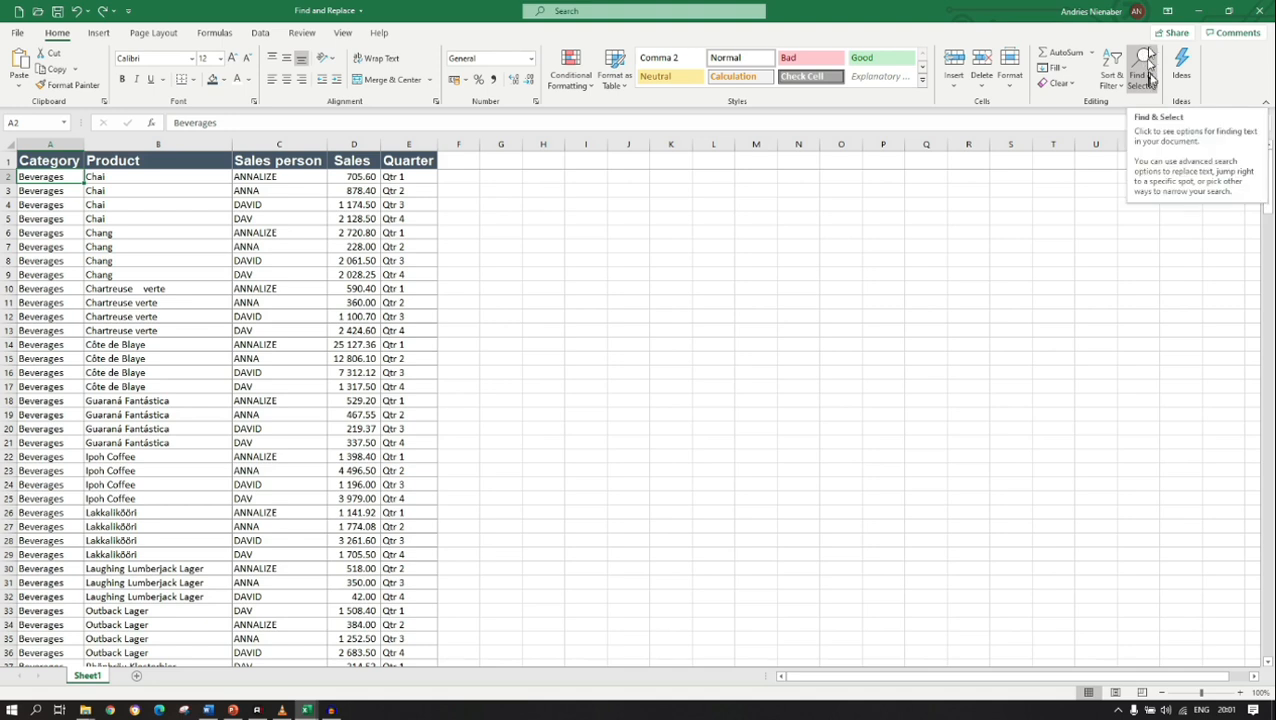
pyautogui.click(1148, 82)
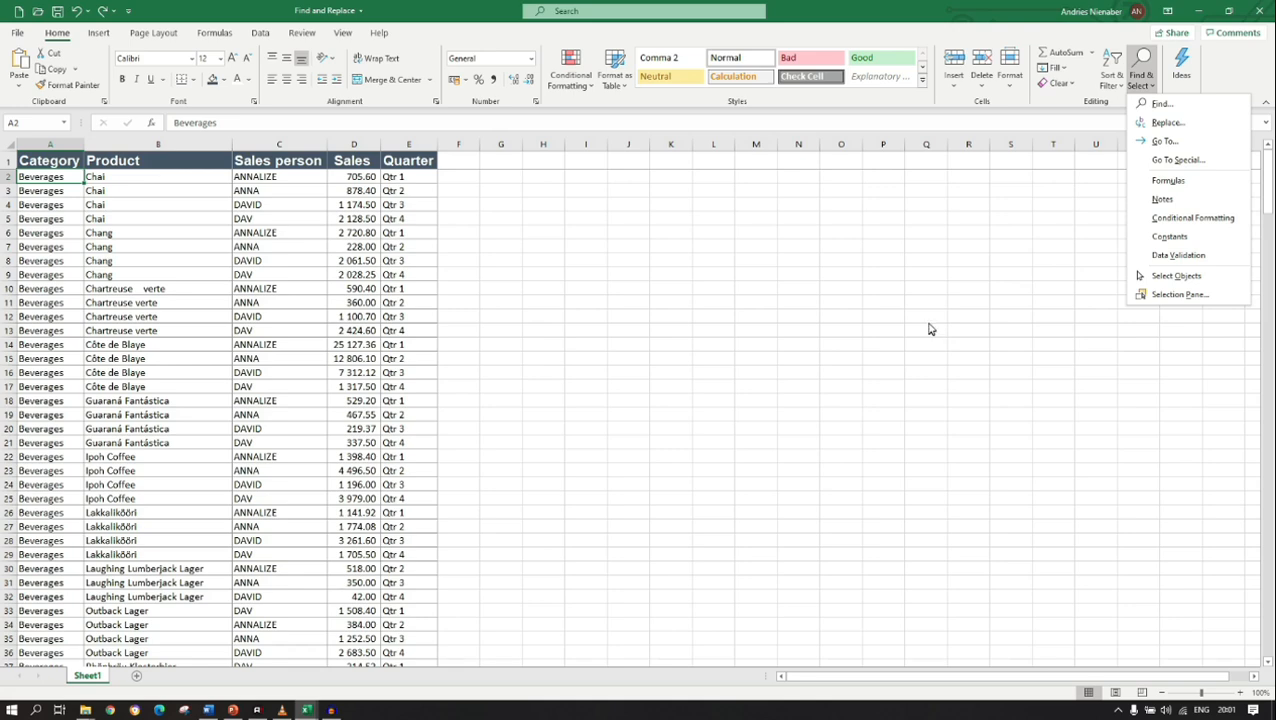
pyautogui.click(929, 329)
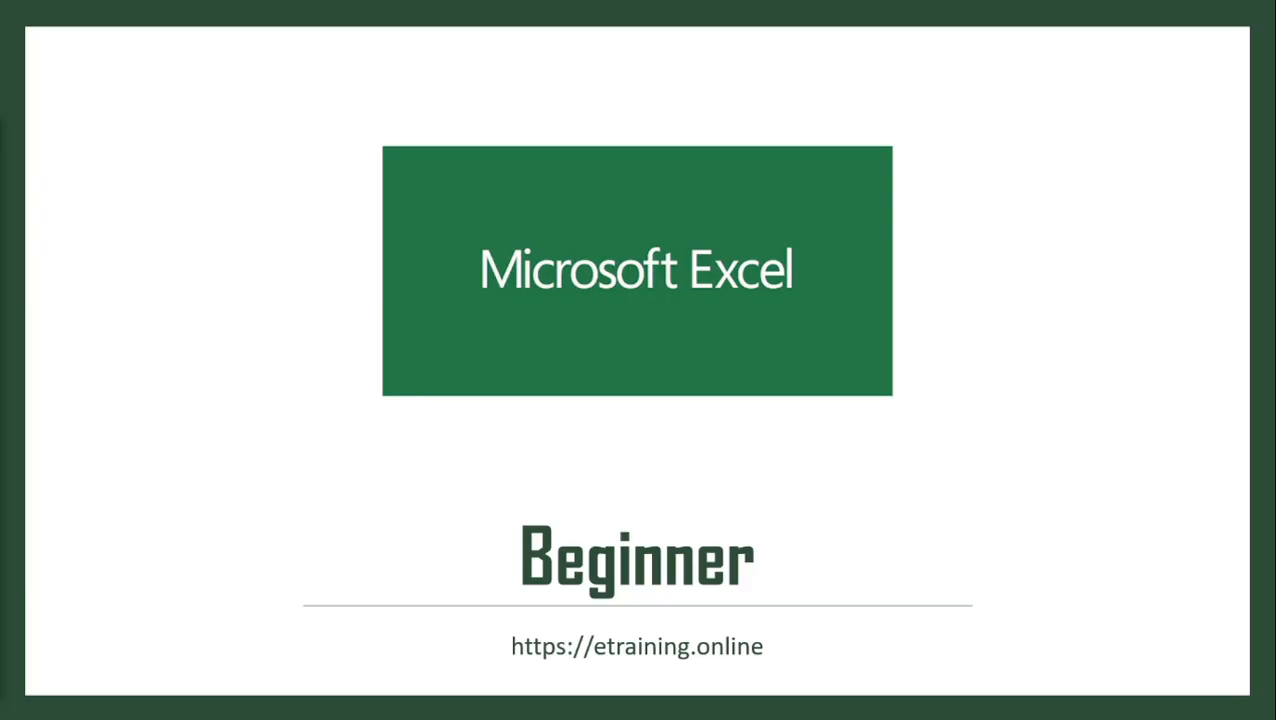